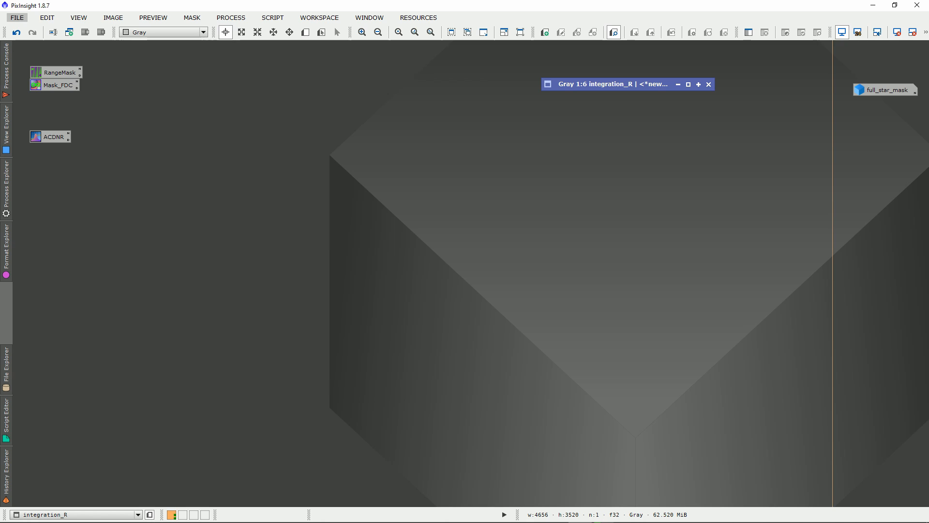
Step: Duplicate the integration_R image and collapse the original's window
drag(613, 84, 615, 68)
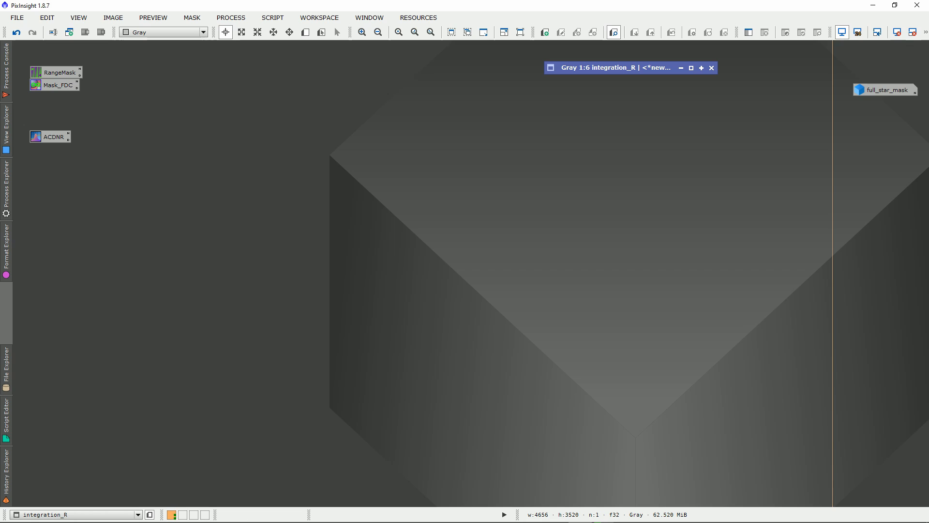
double_click(615, 68)
drag(450, 55, 428, 77)
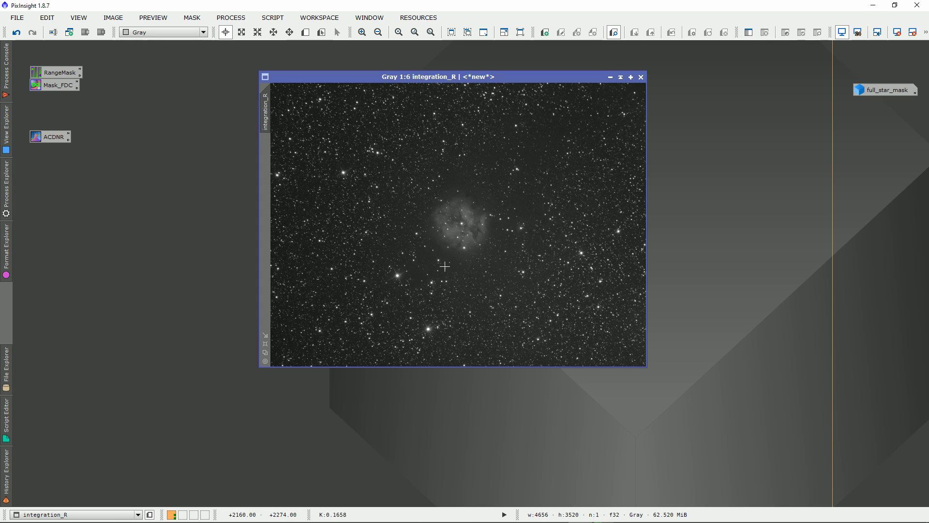
drag(426, 77, 432, 78)
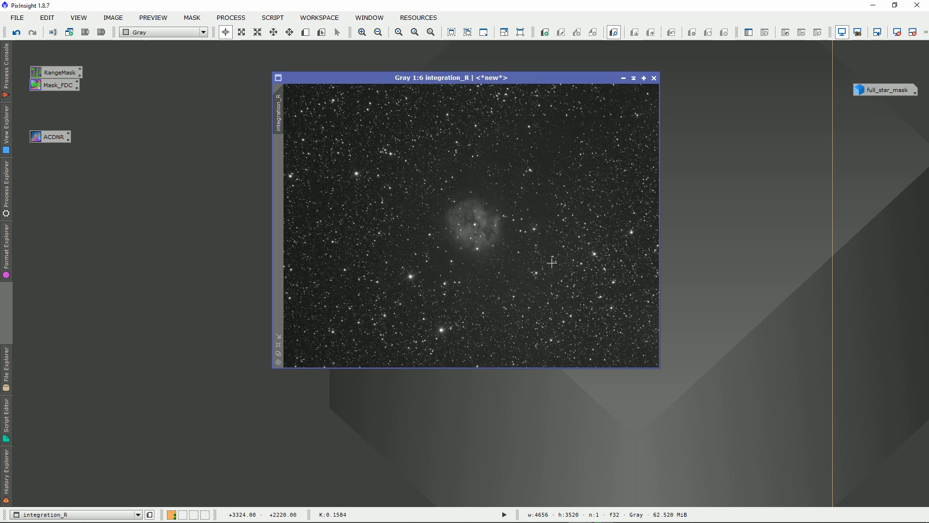
drag(452, 77, 482, 71)
drag(313, 107, 202, 191)
click(668, 72)
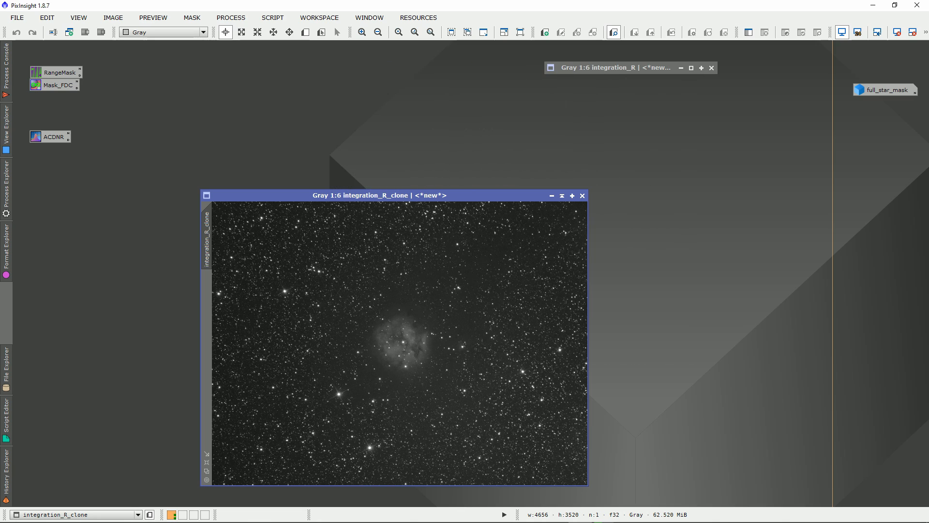
drag(411, 195, 412, 124)
Step: Open the saved RangeMask process and show its real-time preview for integration_R_clone, with both windows arranged side by side
double_click(59, 72)
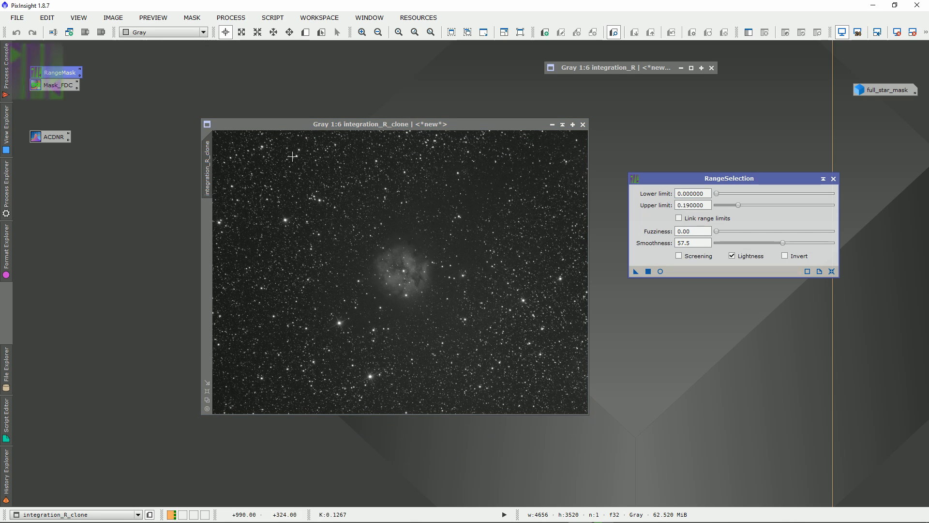
drag(729, 179, 701, 134)
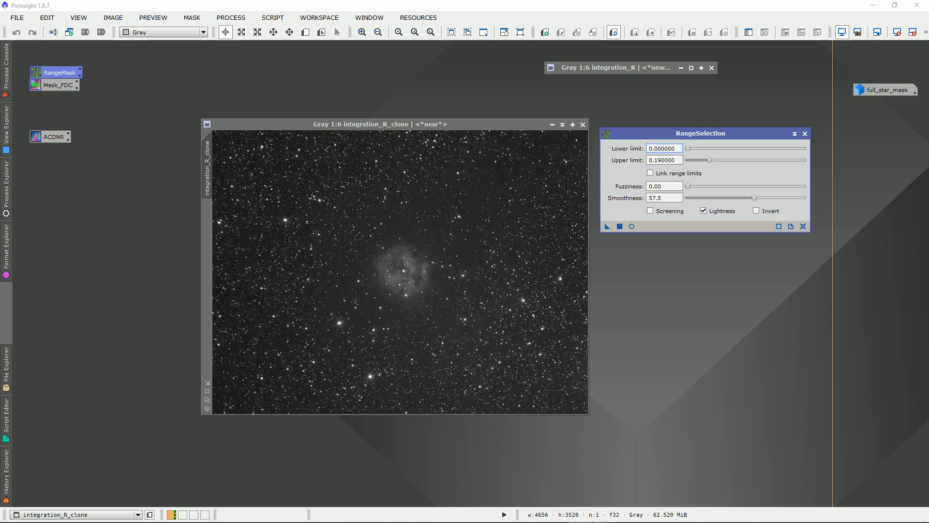
drag(701, 134, 697, 121)
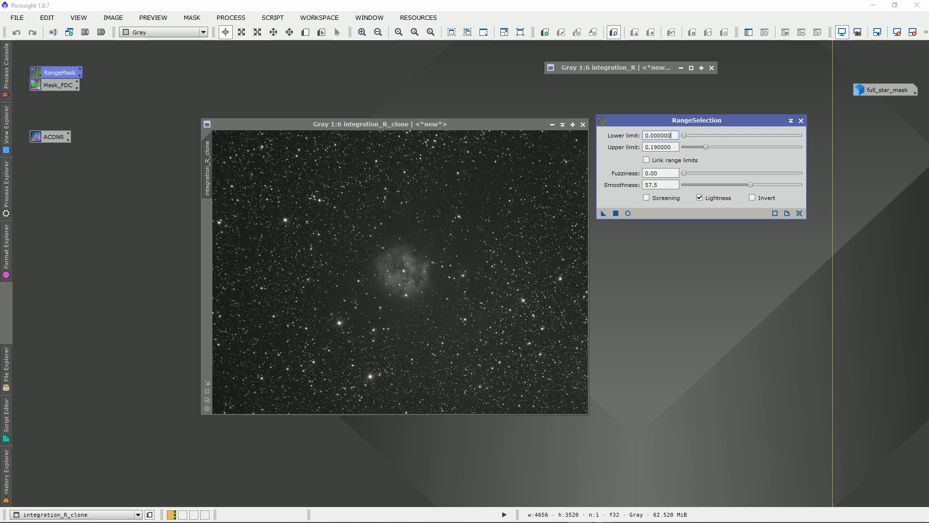
drag(380, 124, 354, 107)
drag(697, 121, 686, 112)
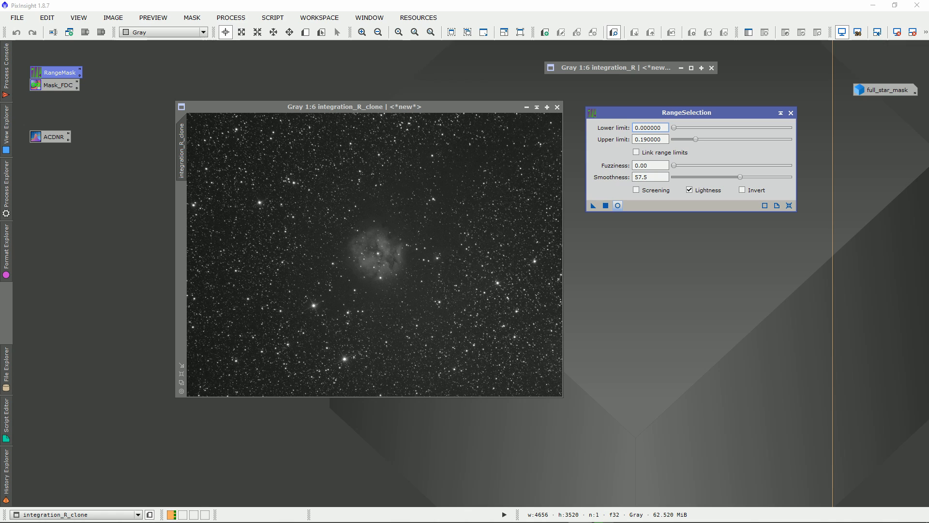
click(617, 205)
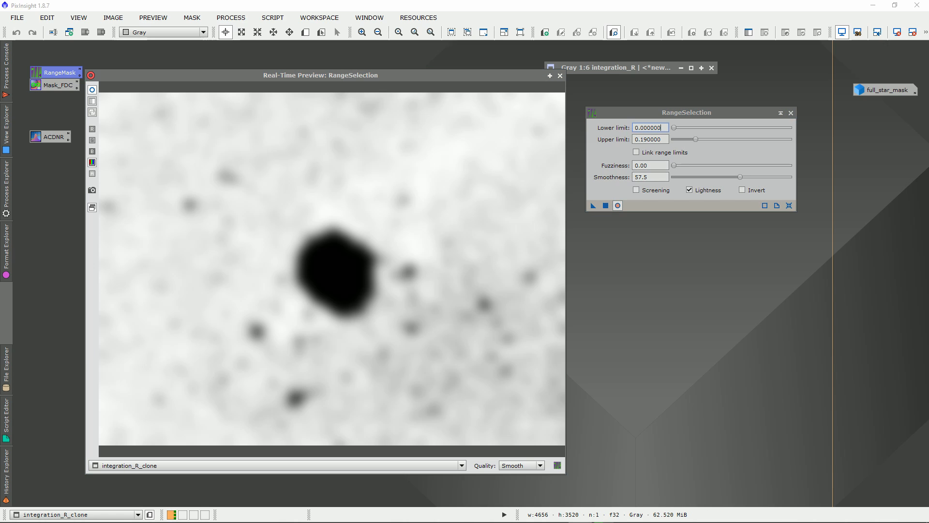
drag(377, 76, 396, 57)
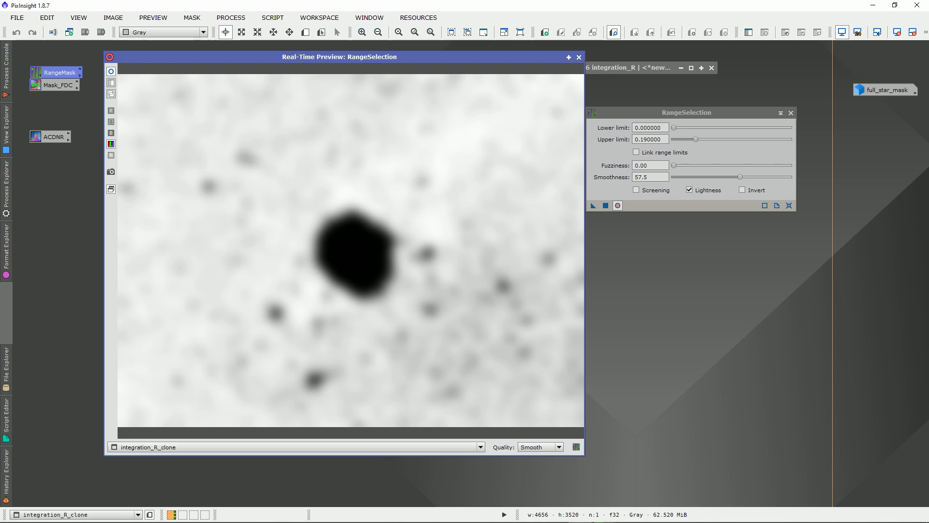
mouse_move(584, 456)
mouse_down()
mouse_move(563, 439)
mouse_move(572, 445)
mouse_up()
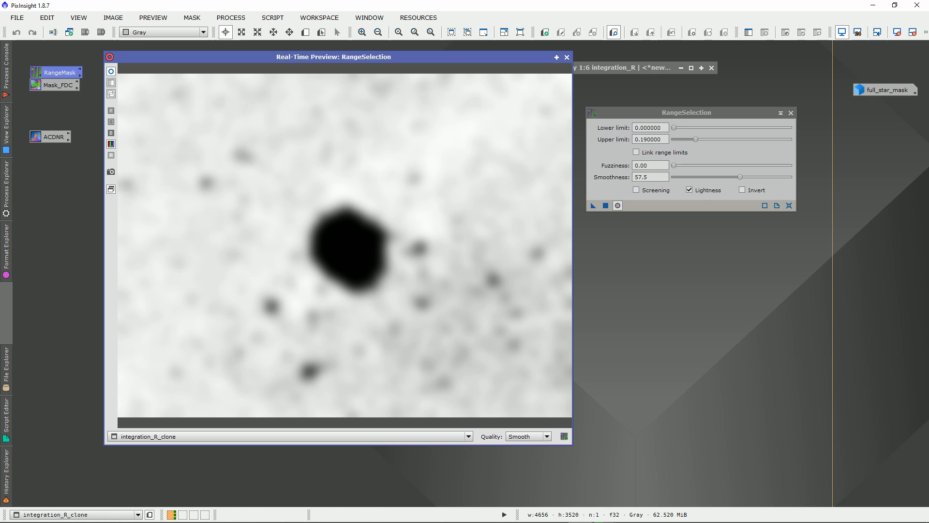
Step: Set the RangeSelection upper limit to 0.21 and the smoothness to 100
drag(696, 140, 697, 140)
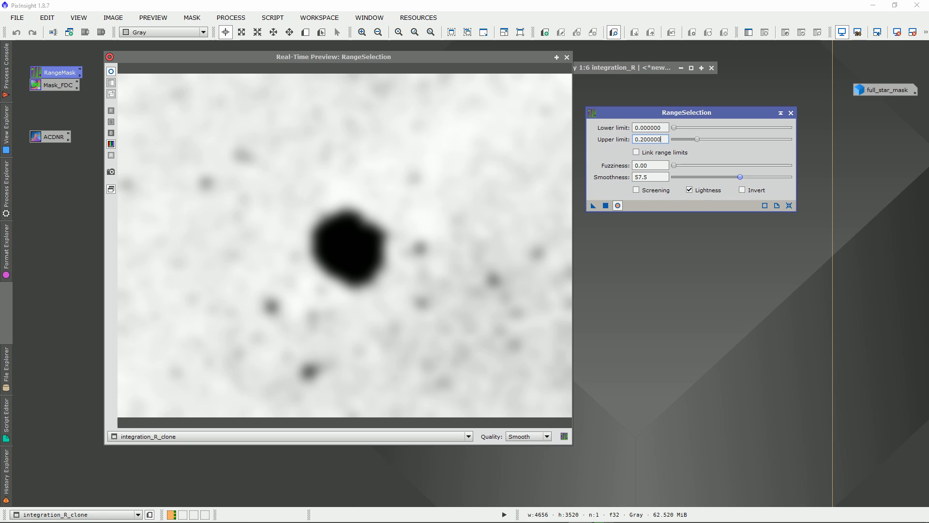
drag(740, 178, 791, 177)
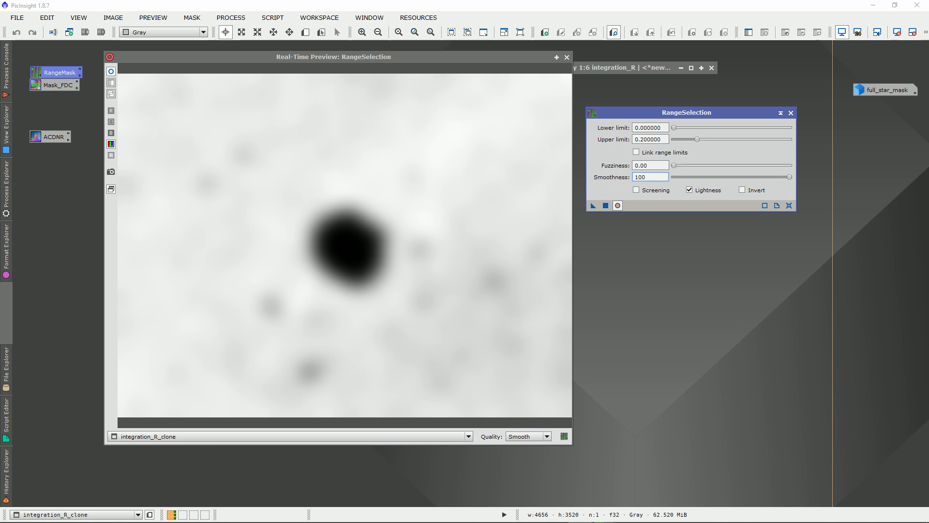
drag(697, 140, 698, 140)
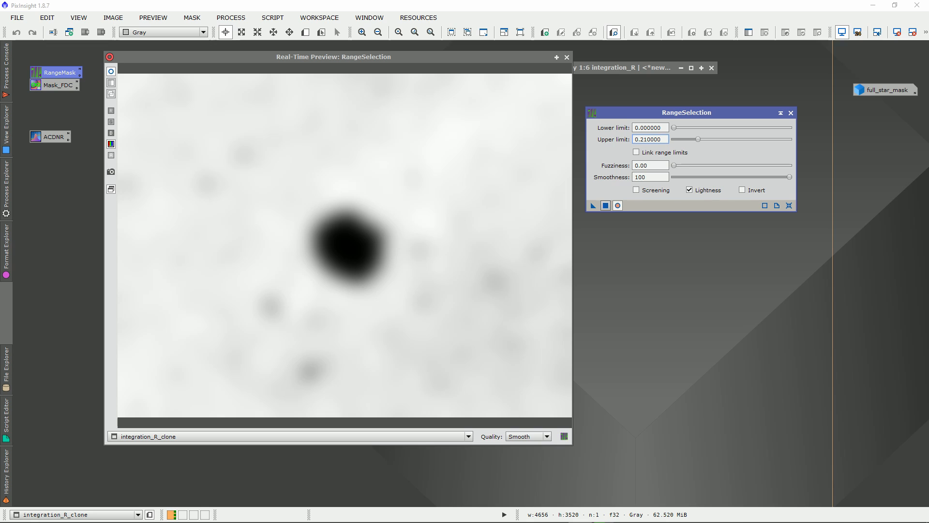
Step: Generate the range mask from the integration_R clone and close RangeSelection with its real-time preview
click(605, 206)
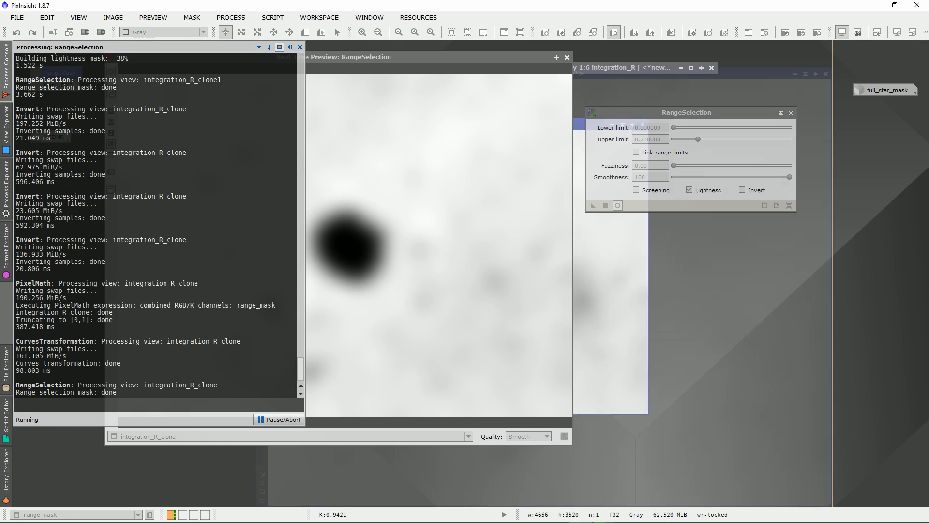
click(567, 57)
click(791, 113)
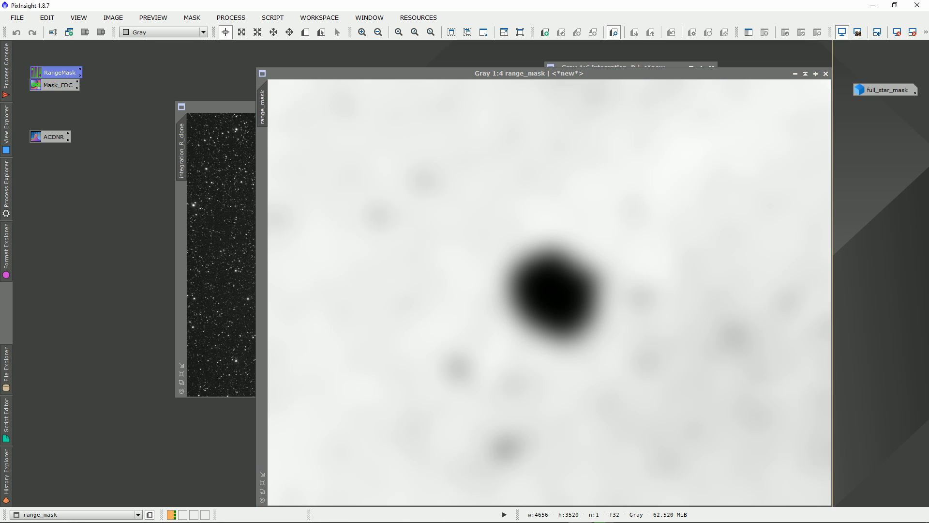
Step: Shrink and reposition the range_mask window so the whole mask fits inside at 1:6 zoom
drag(256, 68, 338, 137)
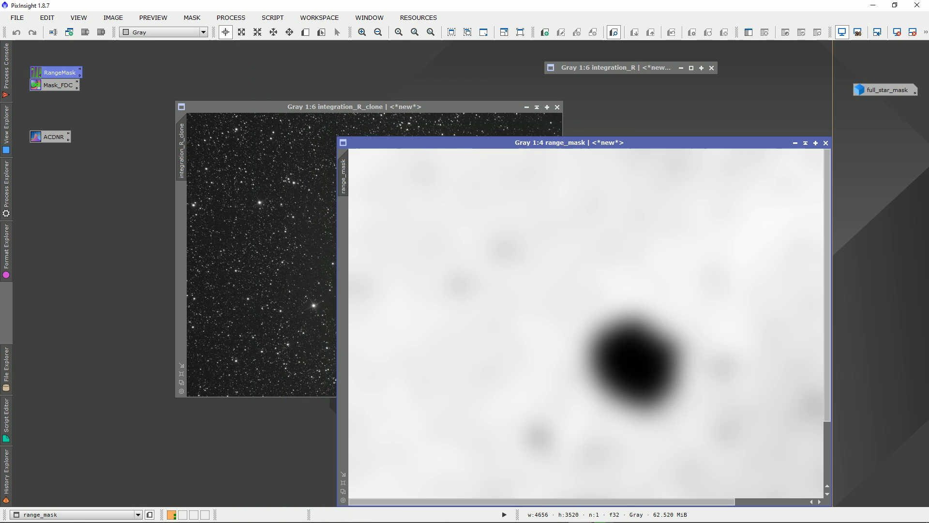
drag(503, 143, 613, 80)
scroll(460, 227, down, 2)
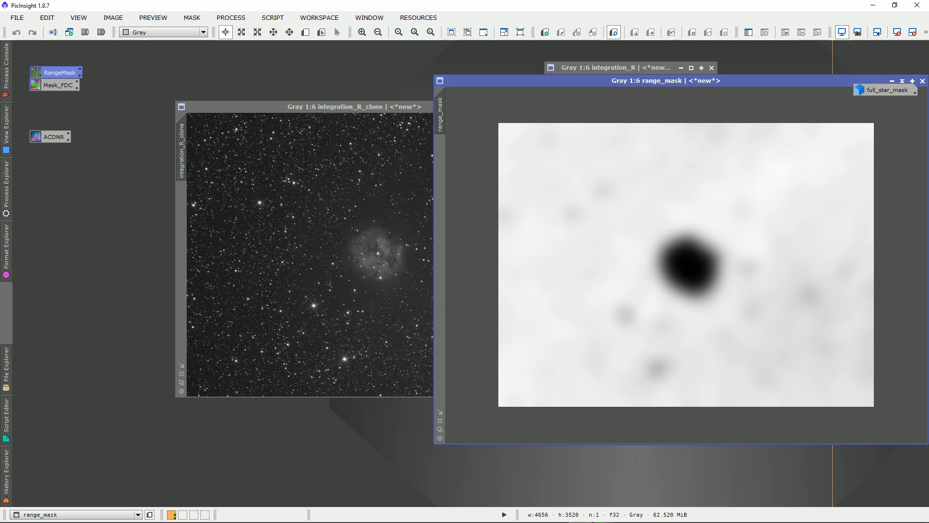
drag(667, 81, 478, 67)
drag(548, 67, 461, 68)
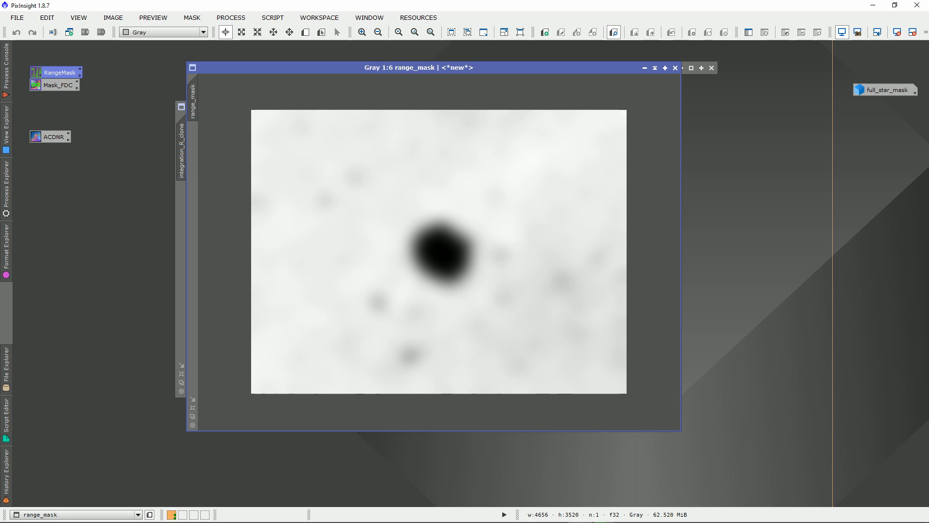
Step: Open the saved Mask_FDC PixelMath process beside the range mask and highlight the minus operator in its RGB/K expression
double_click(59, 85)
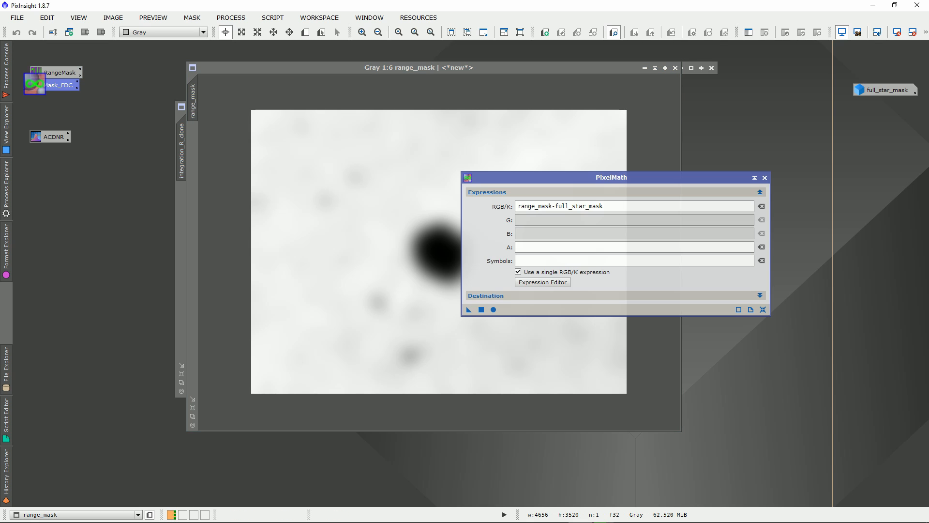
drag(513, 176, 444, 203)
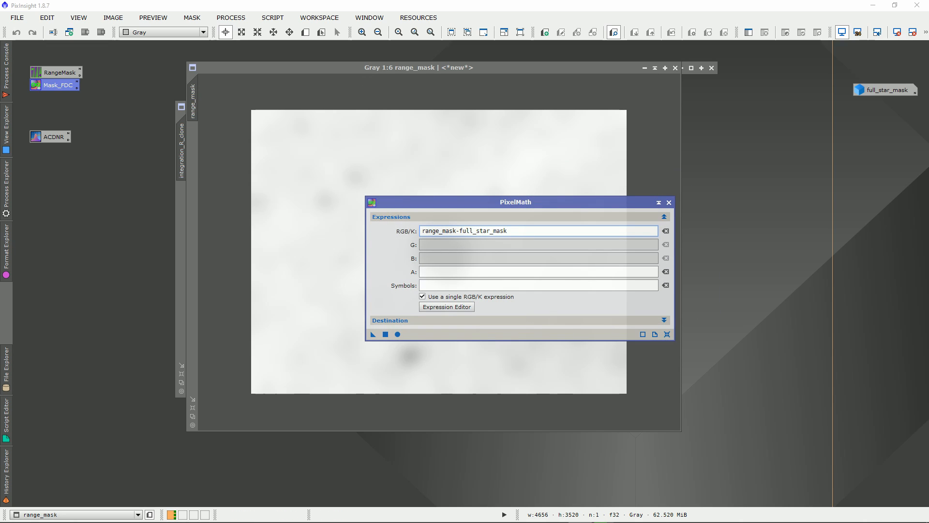
drag(460, 67, 375, 67)
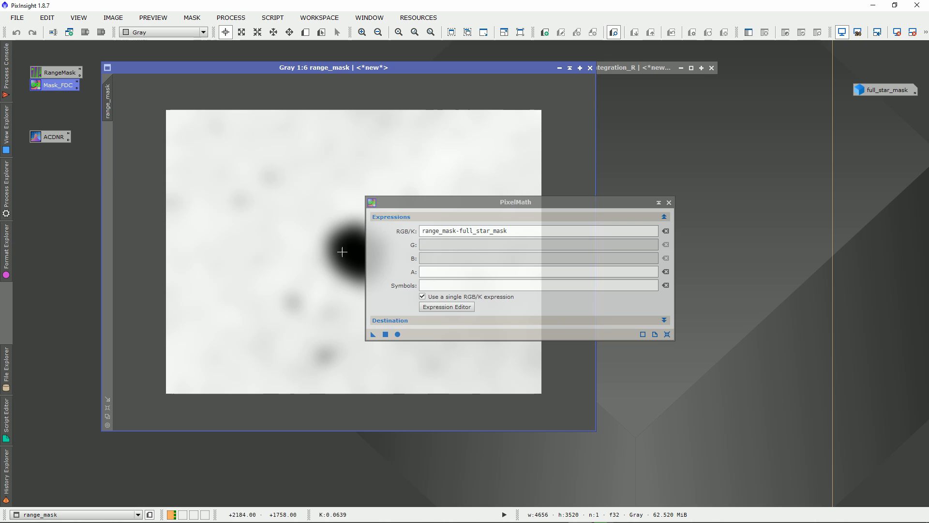
drag(381, 202, 425, 157)
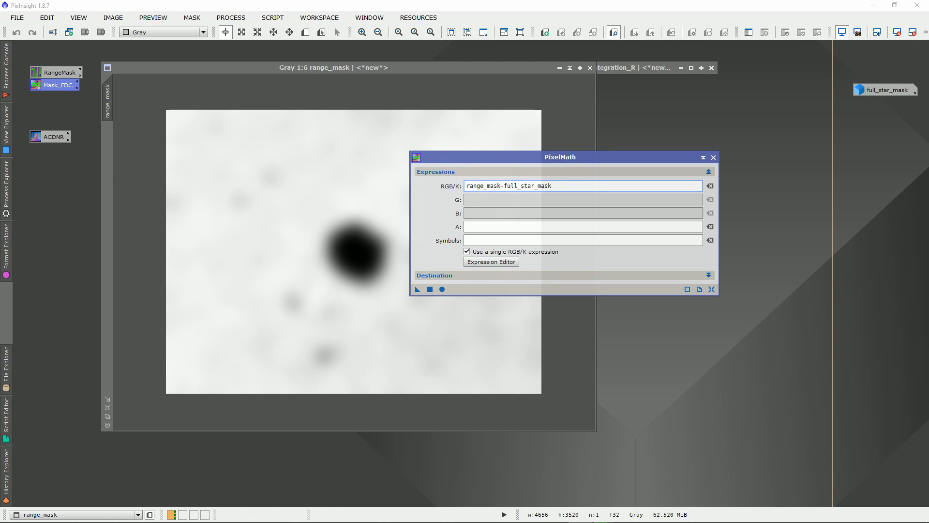
drag(466, 186, 500, 186)
drag(500, 186, 504, 186)
Step: Open the full_star_mask image to examine its stars, and minimize it again
mouse_move(886, 90)
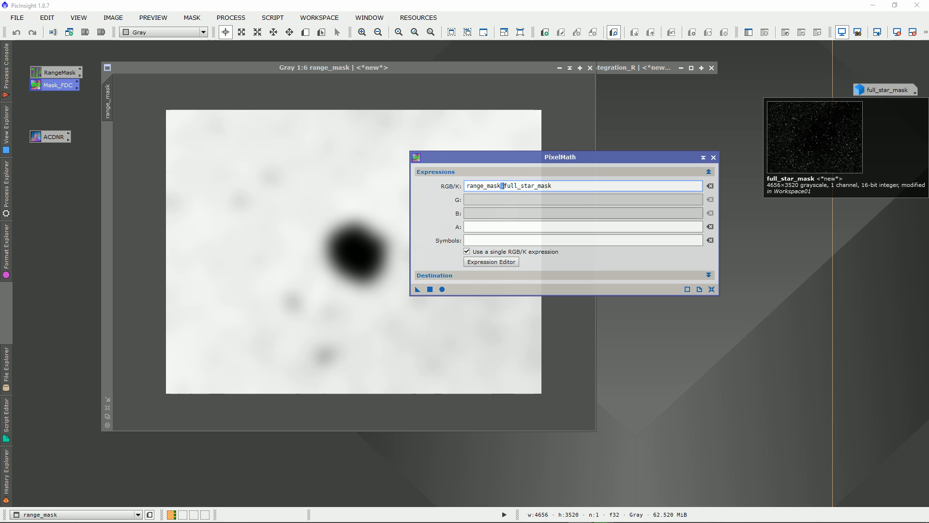
double_click(885, 90)
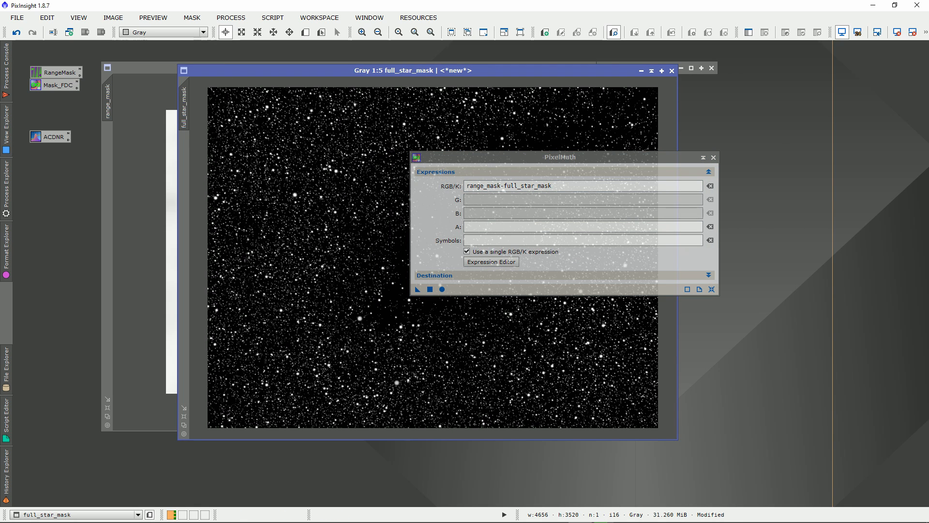
drag(533, 157, 799, 181)
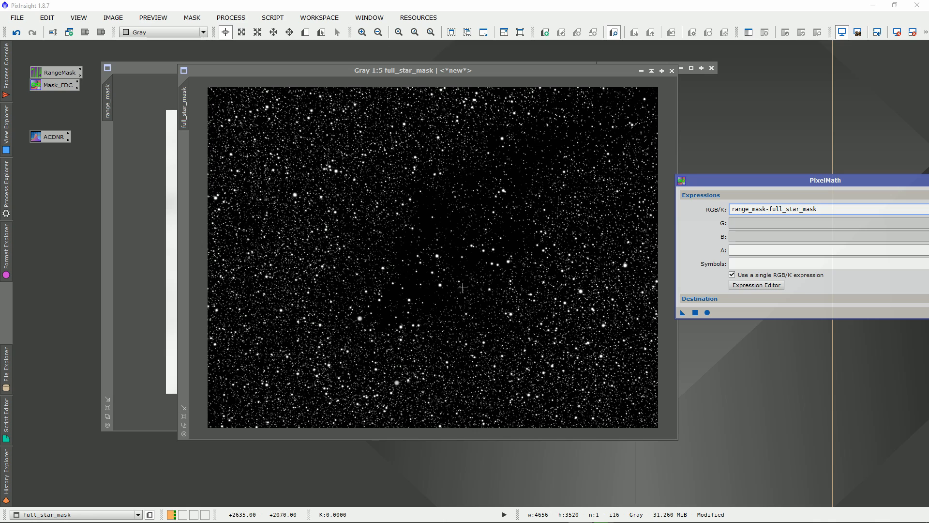
drag(411, 71, 391, 68)
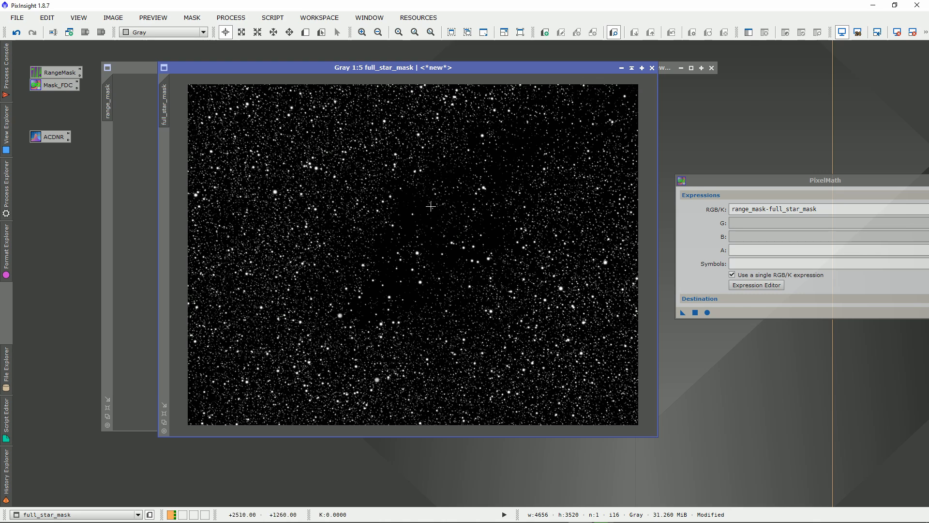
drag(307, 67, 349, 81)
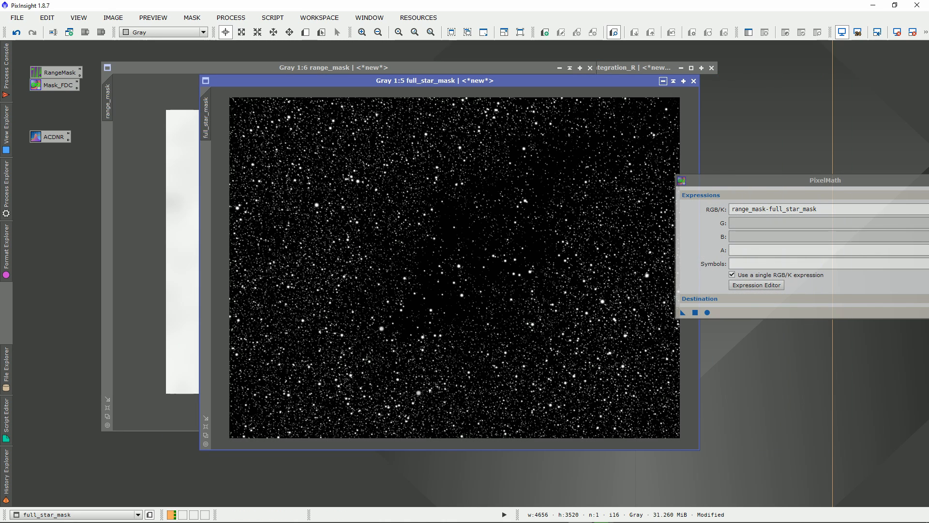
click(663, 81)
Step: Apply the PixelMath expression range_mask-full_star_mask to the range_mask image, close PixelMath and inspect the mask
drag(755, 181, 452, 132)
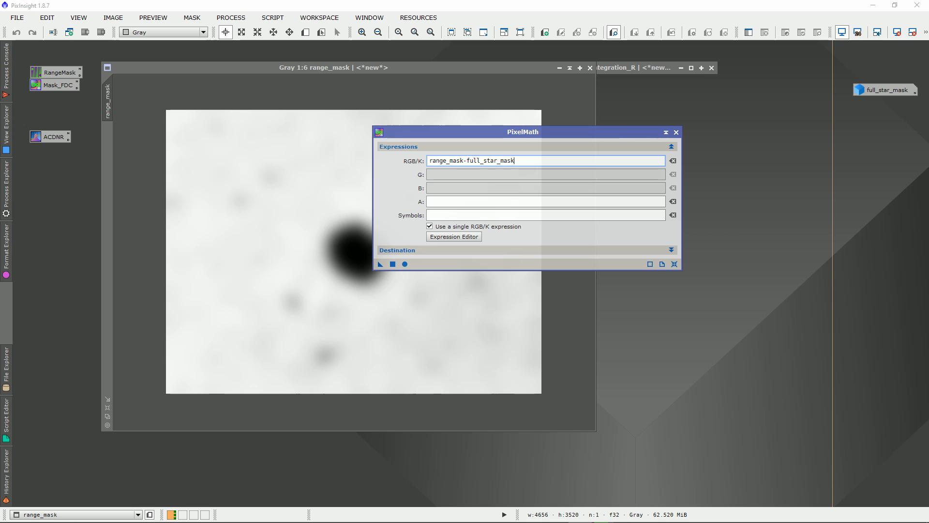
key(ctrl+a)
click(393, 264)
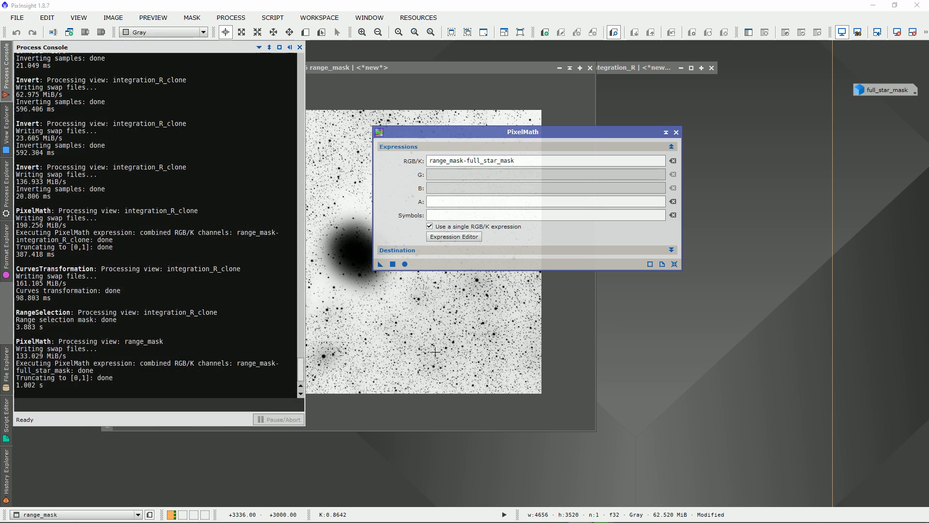
click(565, 380)
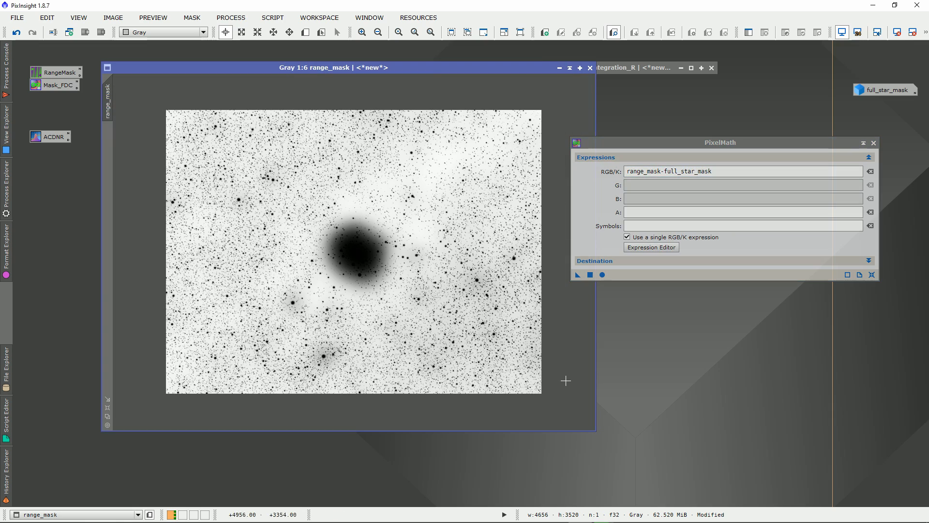
drag(596, 431, 660, 473)
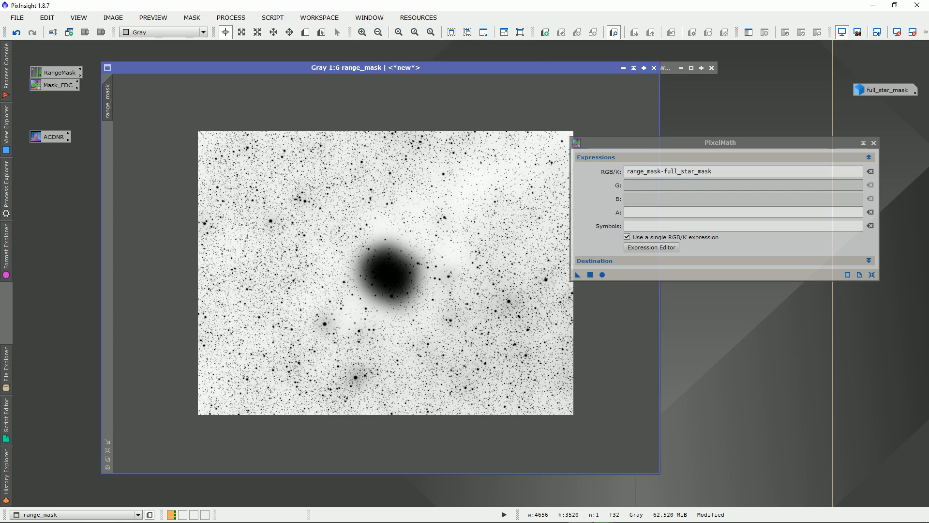
click(873, 142)
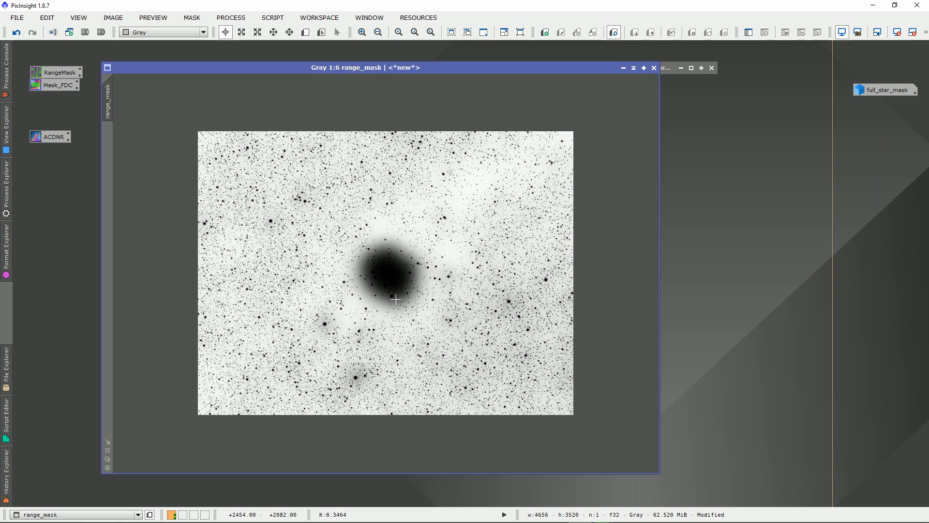
scroll(396, 299, up, 2)
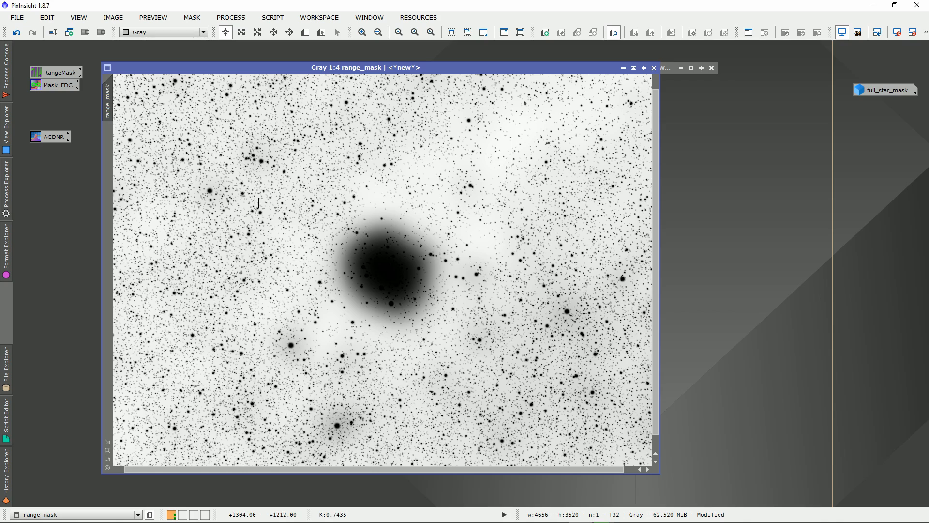
scroll(258, 203, down, 1)
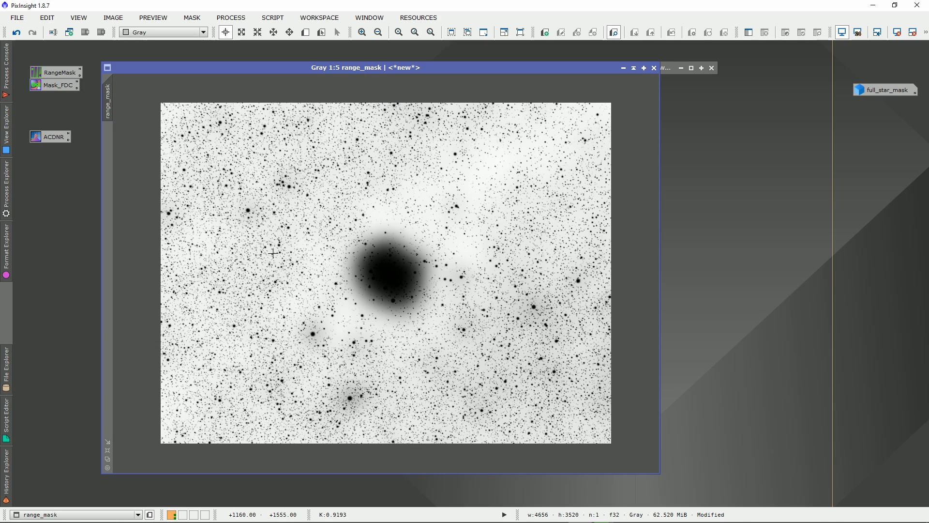
Step: Move the range_mask window aside and apply range_mask as the mask of the integration_R_clone image
scroll(277, 269, up, 1)
drag(252, 68, 481, 68)
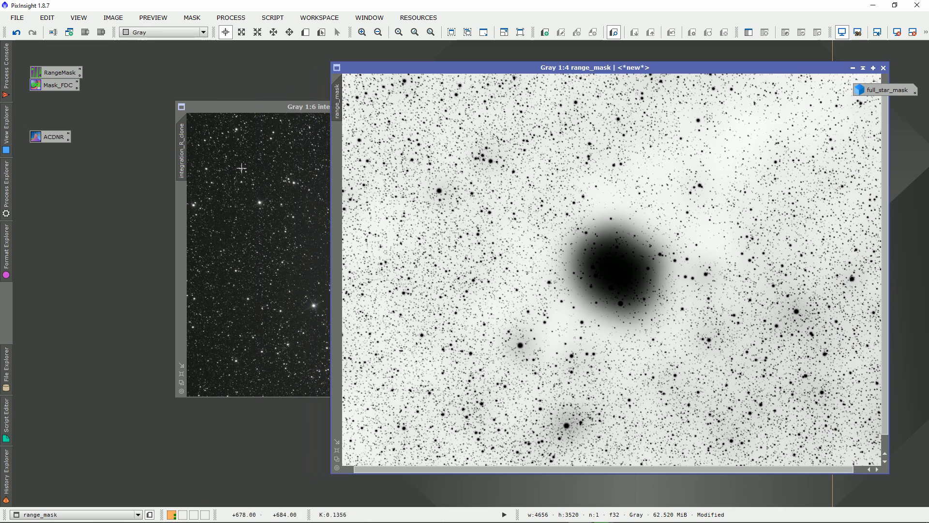
drag(336, 101, 184, 164)
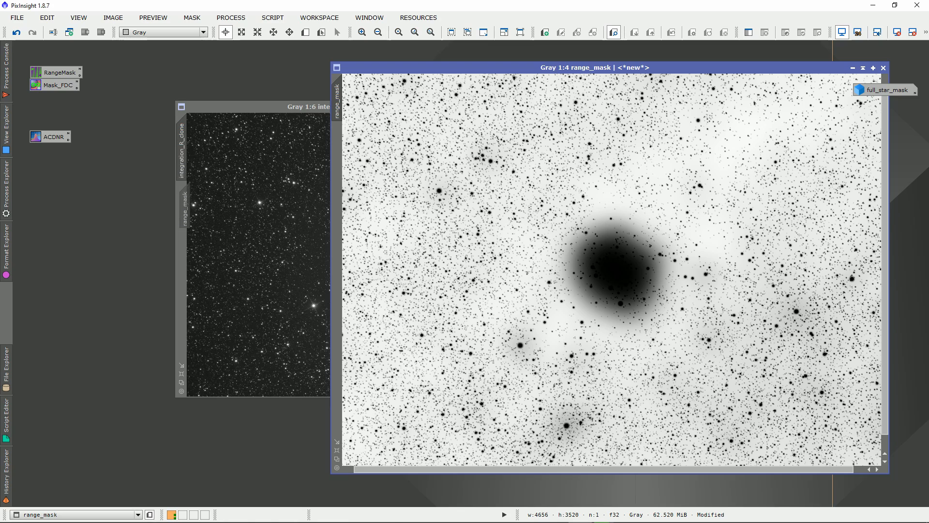
drag(184, 206, 184, 205)
drag(266, 107, 205, 92)
Step: Enlarge the integration_R_clone window and examine how the red mask overlay covers the nebula and stars at different zoom levels
scroll(309, 219, down, 1)
scroll(310, 237, up, 2)
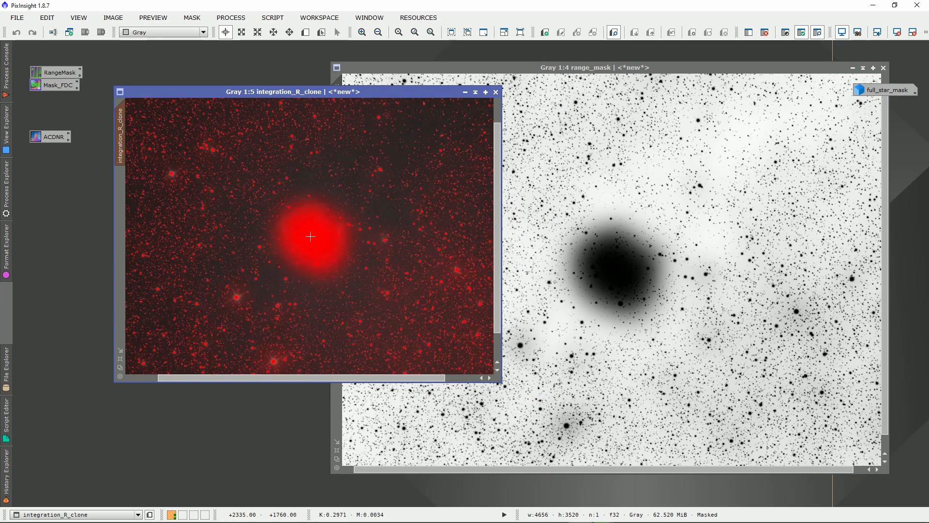
scroll(311, 236, up, 1)
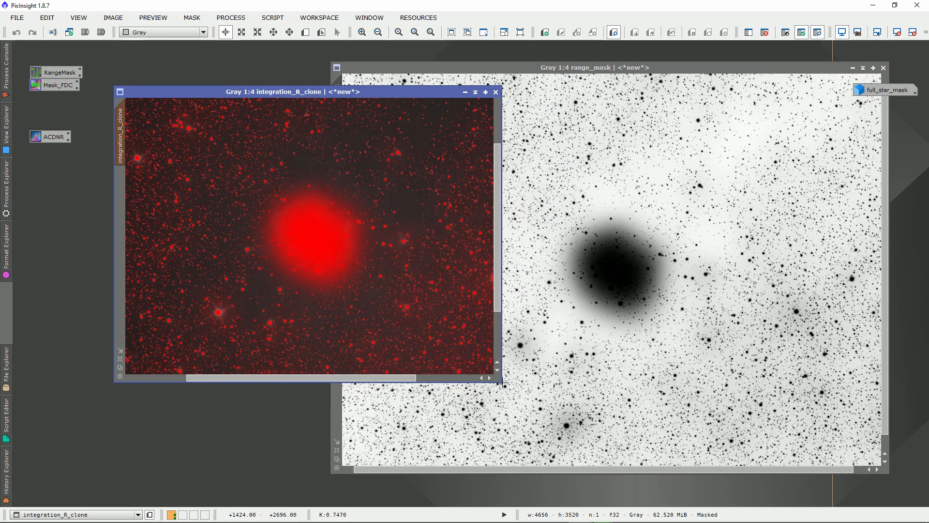
drag(503, 383, 785, 475)
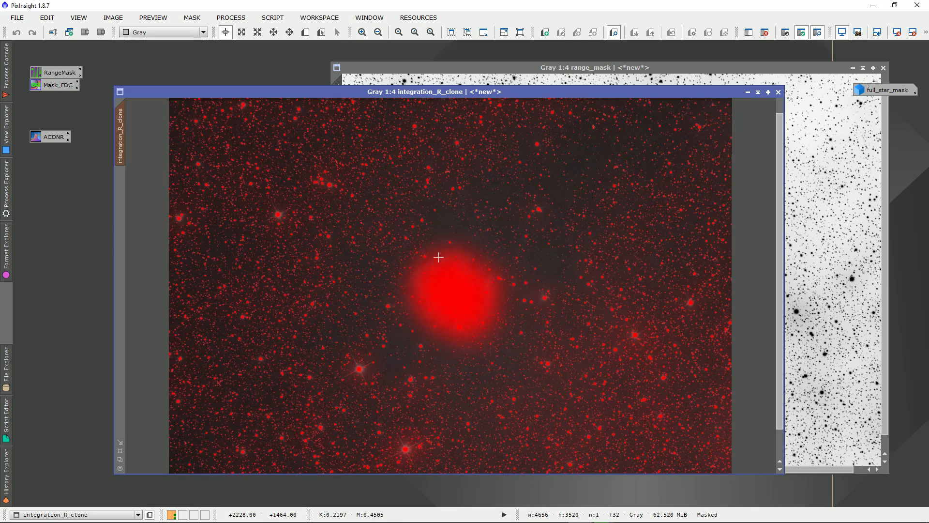
scroll(486, 286, down, 2)
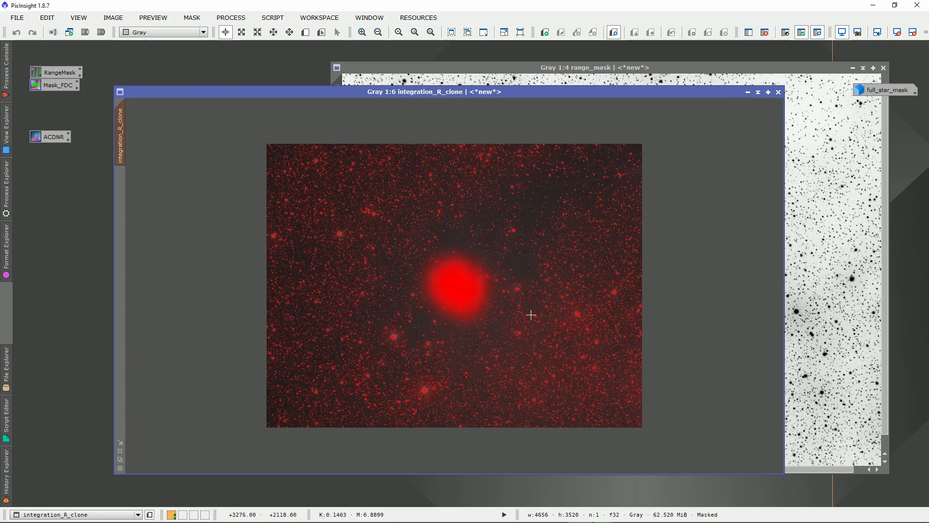
scroll(531, 315, up, 2)
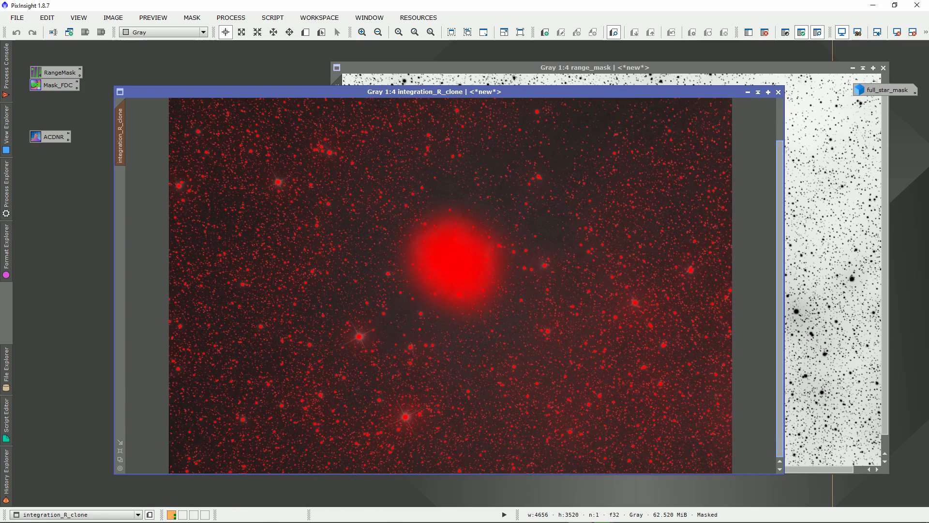
drag(780, 307, 780, 264)
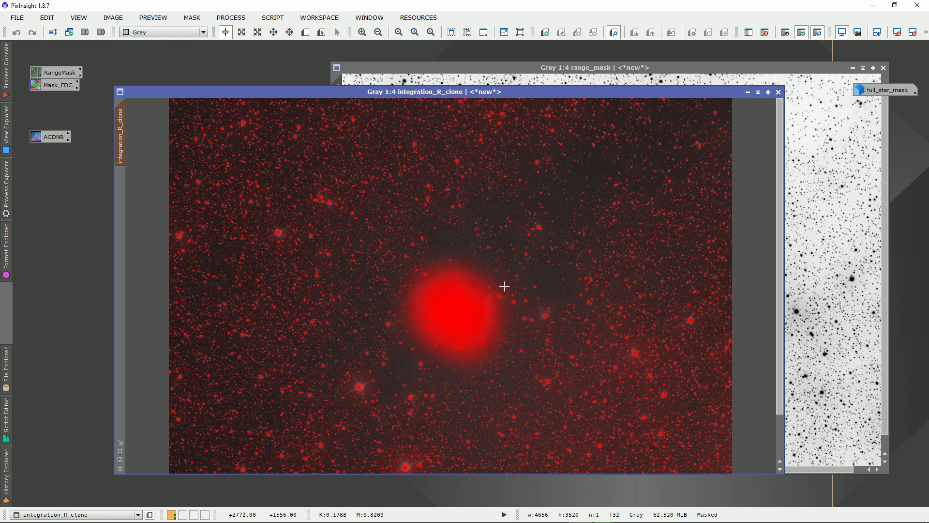
drag(553, 91, 536, 68)
scroll(526, 299, down, 2)
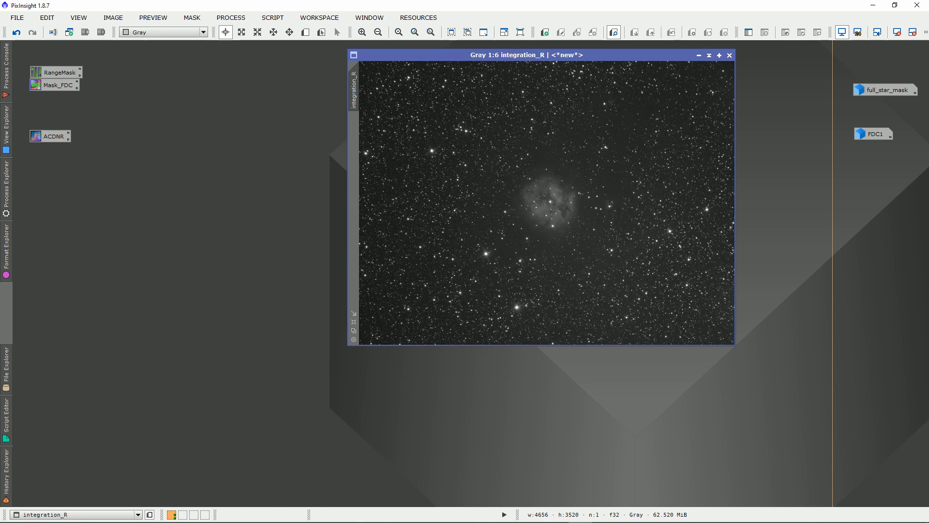
Step: Duplicate the integration_R image, collapse the original's window and place the clone in the free workspace area
drag(353, 89, 215, 183)
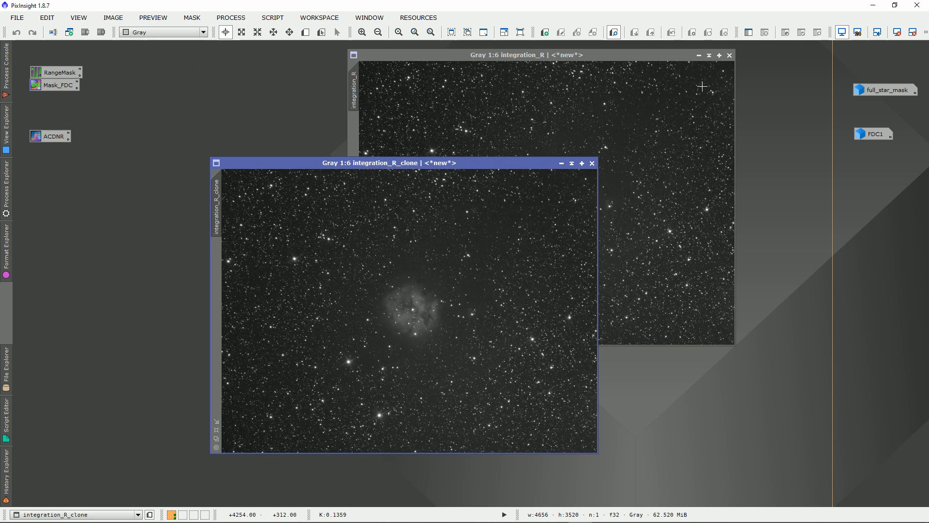
click(709, 56)
drag(375, 163, 426, 126)
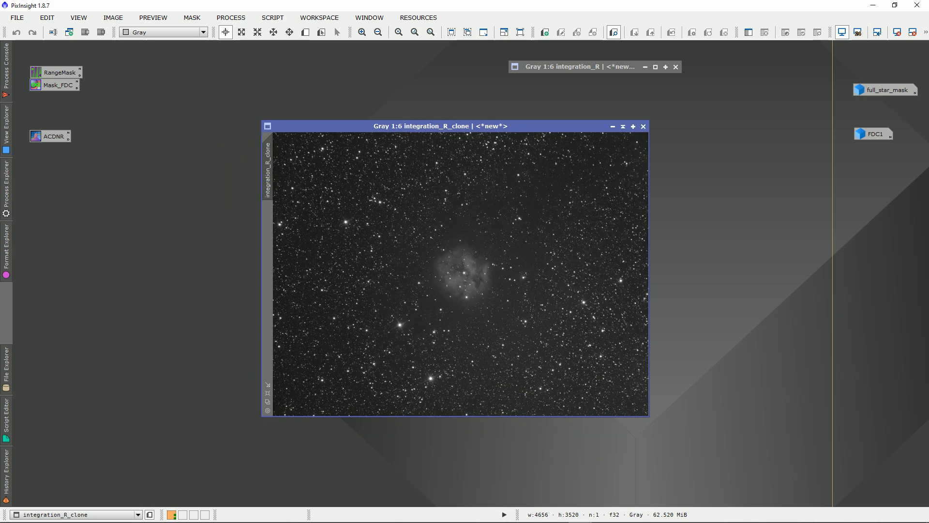
right_click(438, 180)
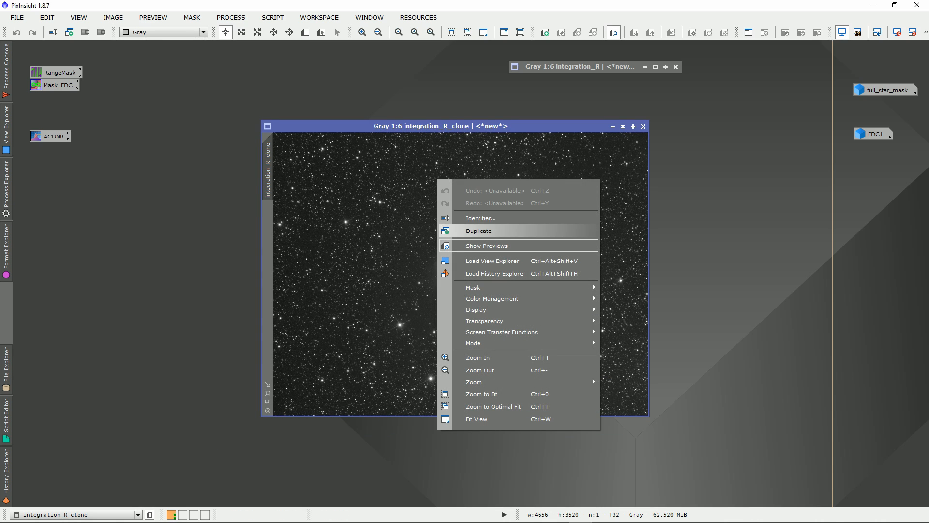
drag(426, 126, 382, 96)
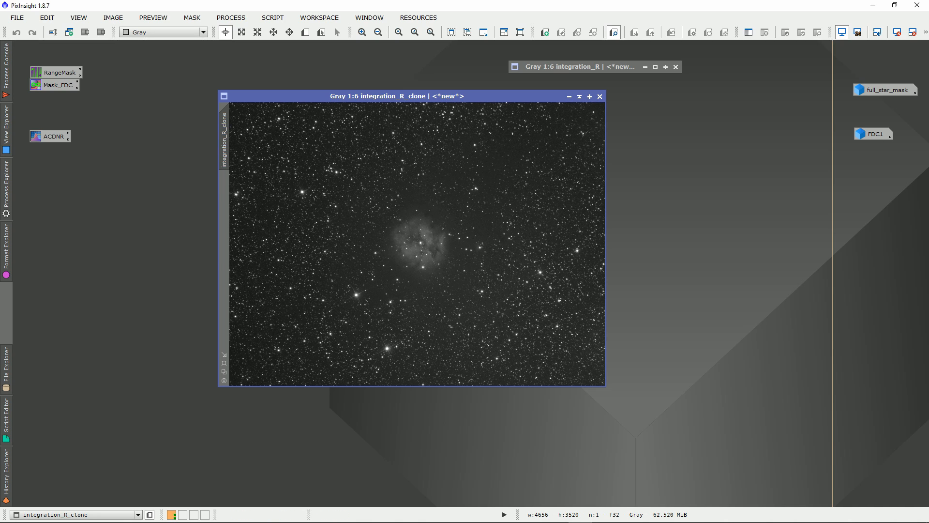
Step: Generate a range mask from integration_R_clone with the saved RangeMask process, using upper limit 0.21 and smoothness 100, and close RangeSelection
double_click(59, 73)
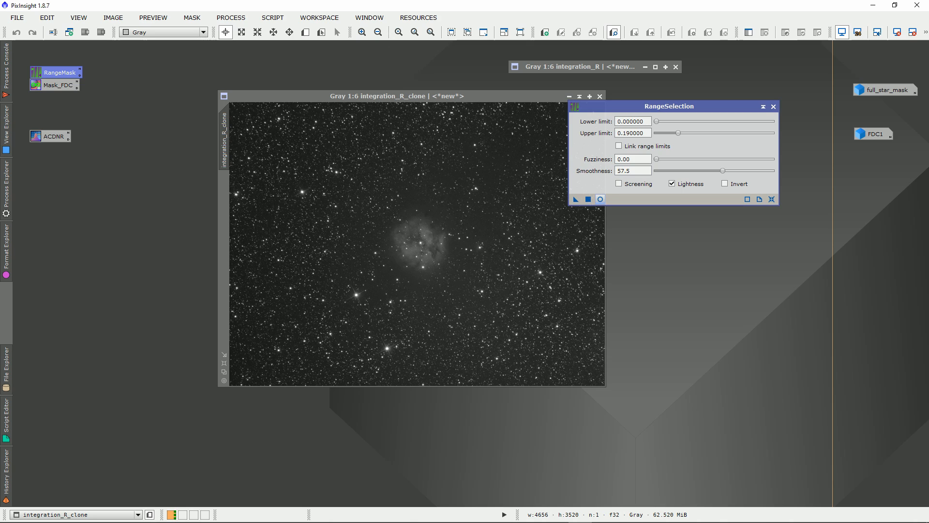
click(600, 199)
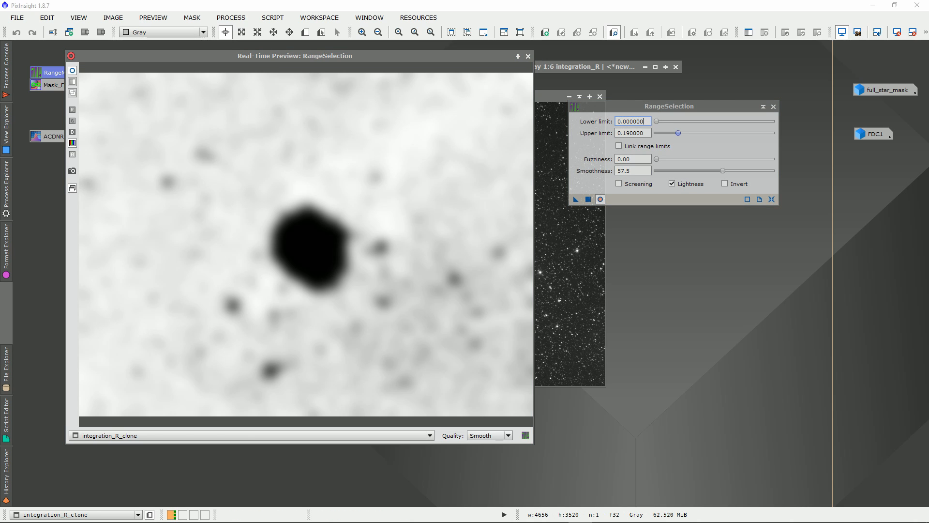
drag(678, 133, 680, 133)
drag(722, 171, 772, 171)
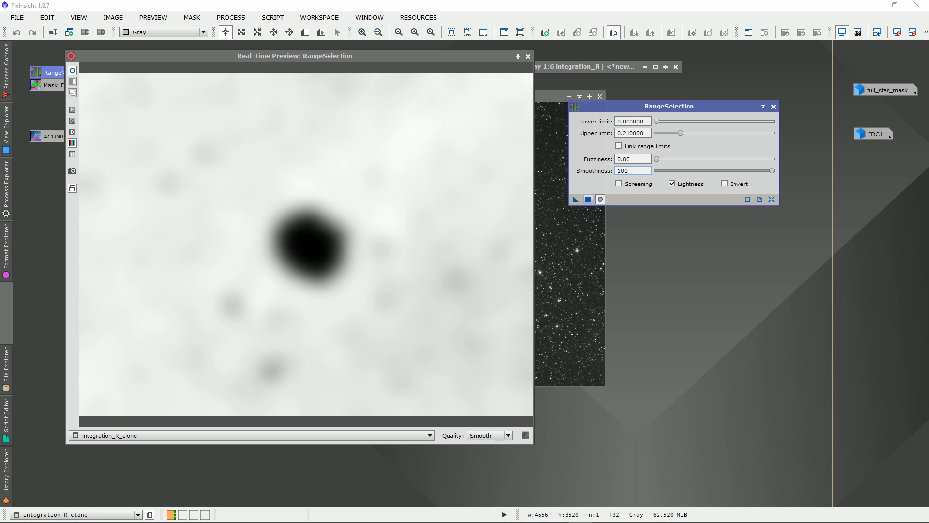
click(588, 199)
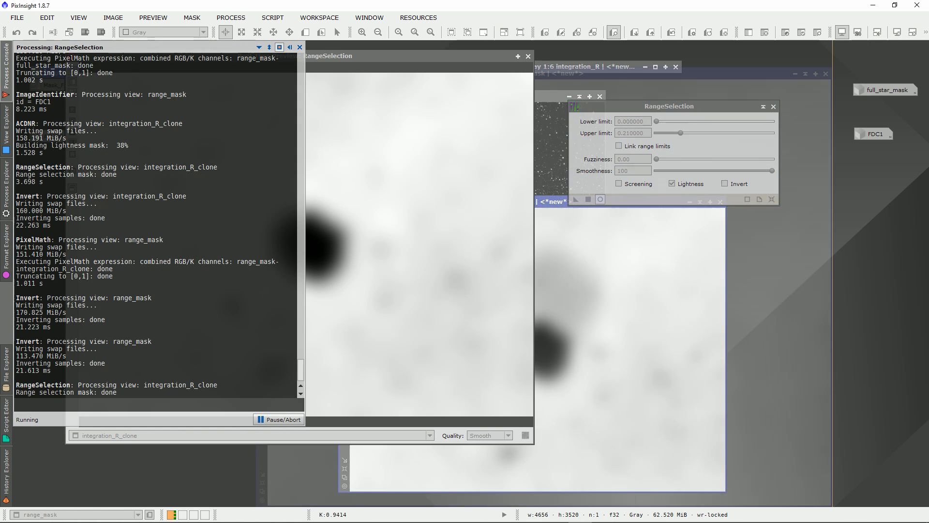
click(600, 199)
click(774, 106)
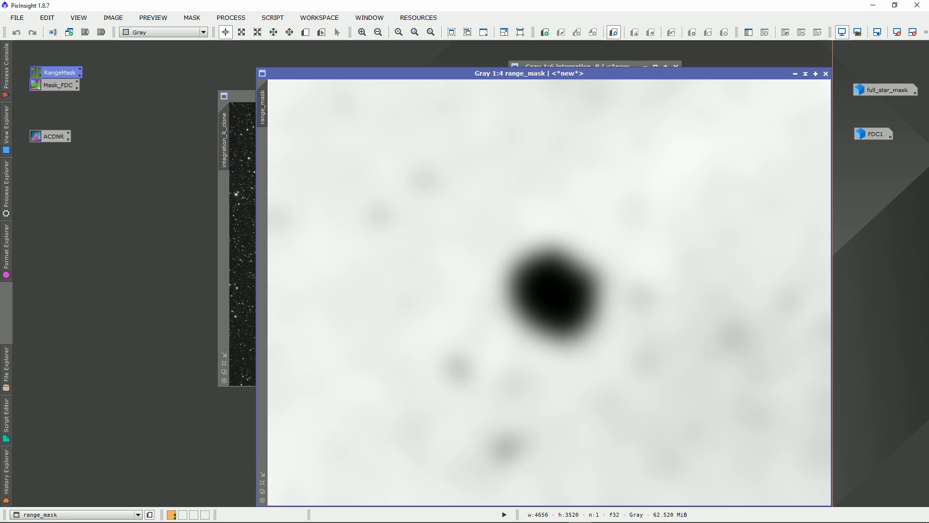
Step: Shrink the range_mask window, fit the mask at 1:7 zoom and arrange it beside the integration_R_clone window
drag(256, 68, 384, 194)
drag(588, 199, 581, 109)
scroll(497, 292, up, 3)
drag(396, 96, 234, 88)
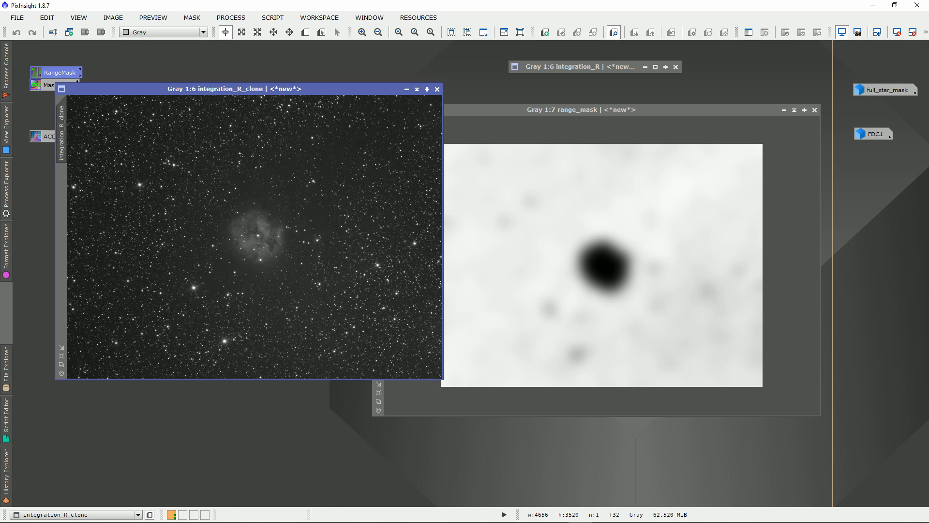
drag(513, 110, 501, 89)
Step: Open the saved Mask_FDC PixelMath process over the range mask and remove full_star_mask from its RGB/K expression, keeping range_mask-
double_click(35, 85)
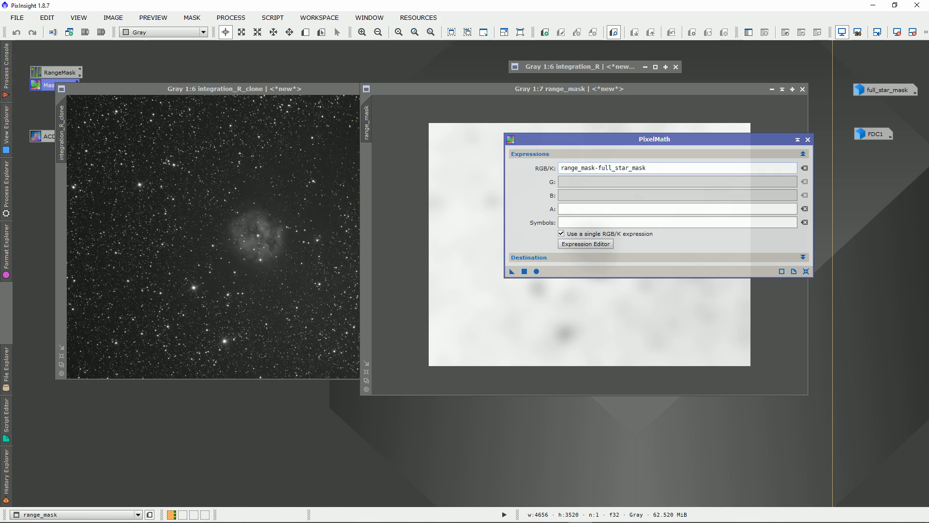
drag(624, 140, 600, 161)
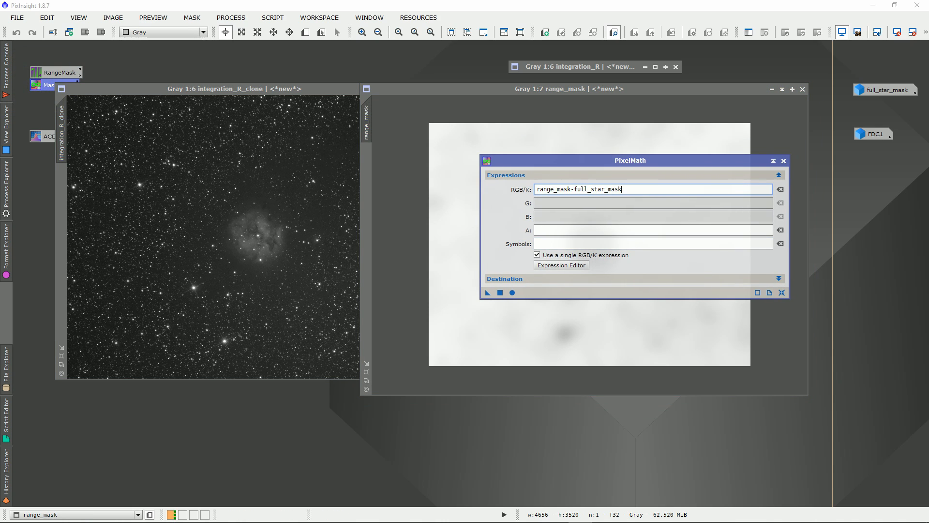
drag(600, 161, 550, 186)
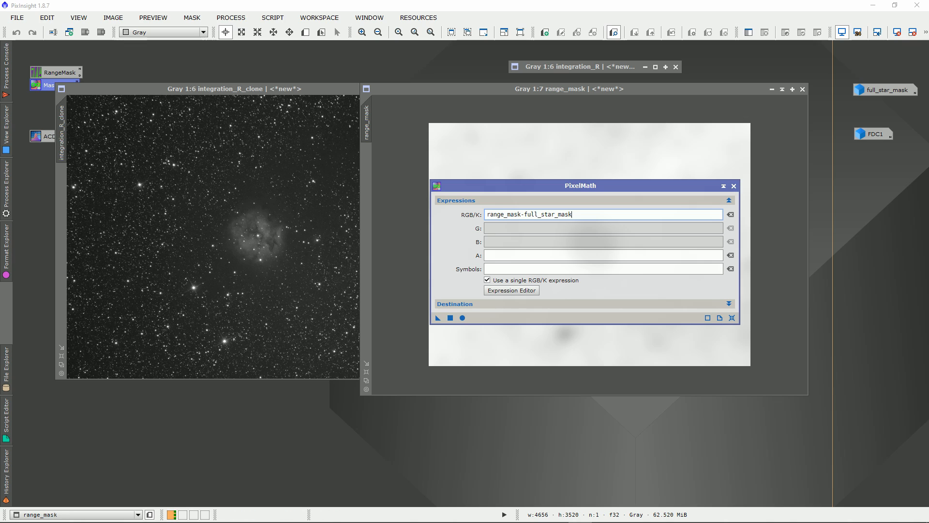
drag(573, 215, 524, 214)
key(BackSpace)
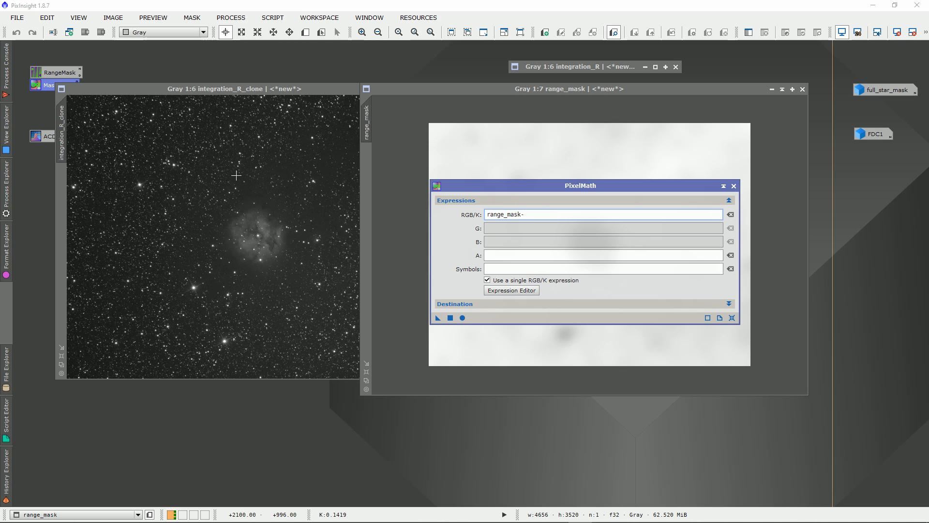
Step: Open the PixelMath Expression Editor for the RGB/K expression and select integration_R_clone among the available images
click(511, 290)
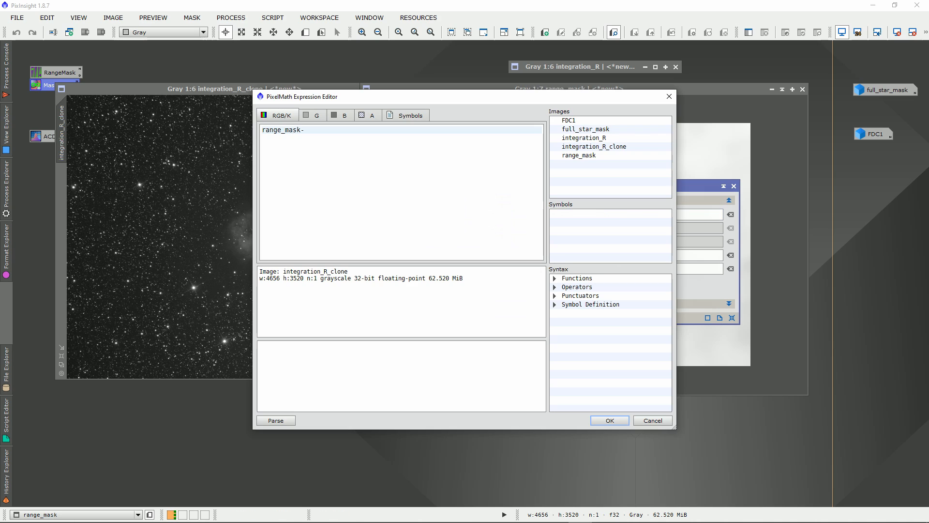
click(594, 147)
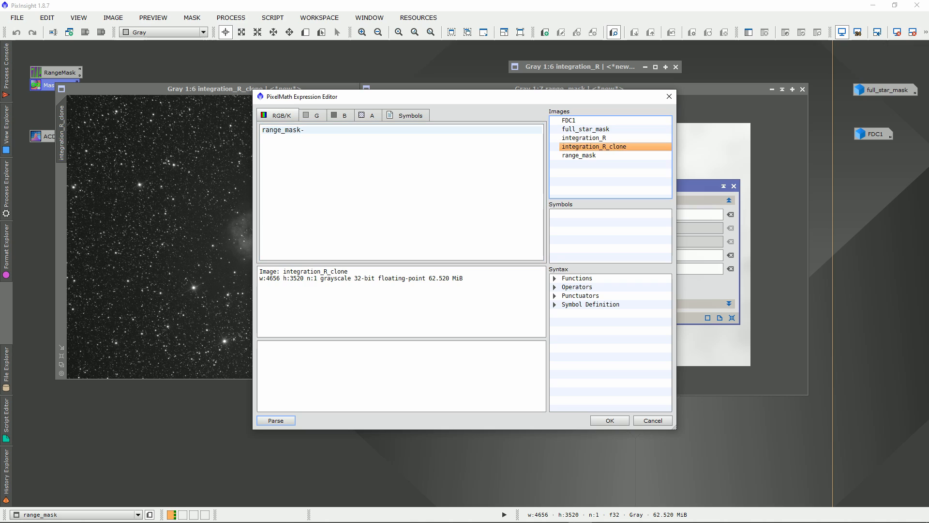
click(610, 420)
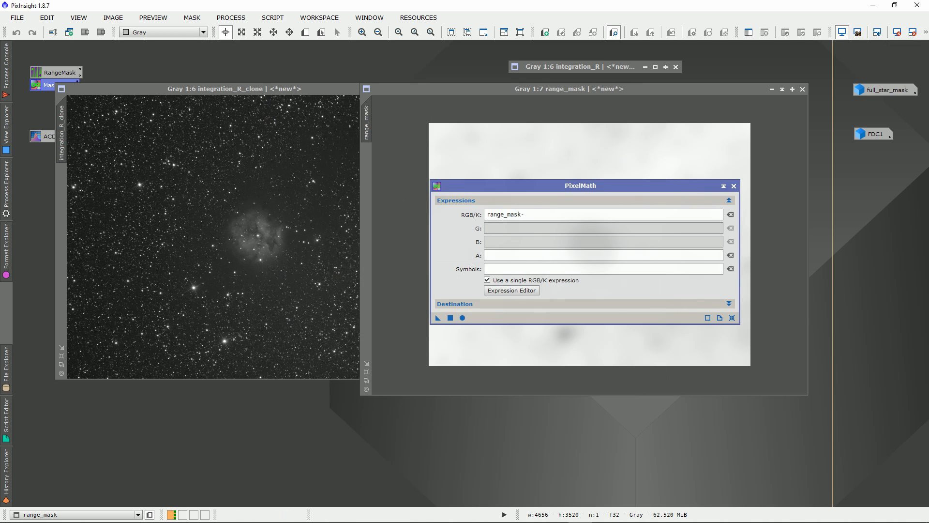
click(511, 290)
click(594, 147)
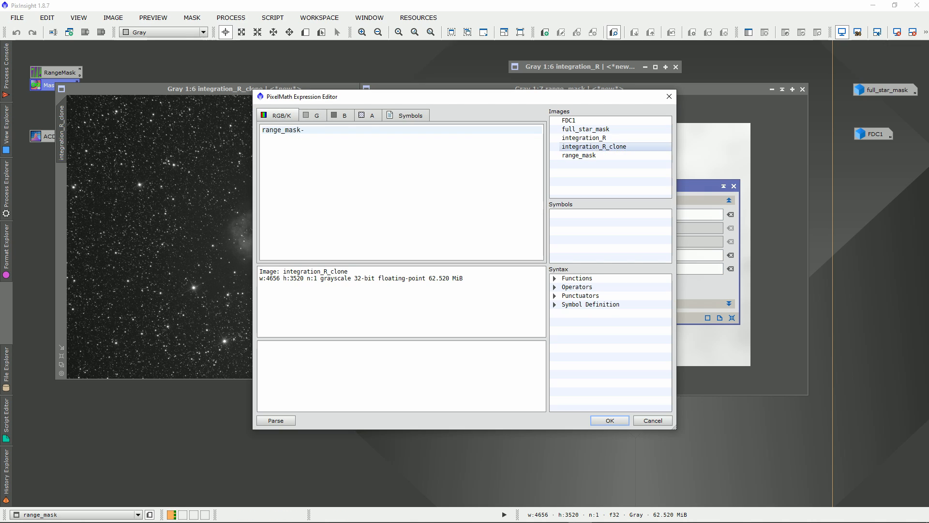
double_click(594, 147)
key(BackSpace)
key(BackSpace)
key(BackSpace)
key(BackSpace)
key(BackSpace)
key(BackSpace)
key(BackSpace)
key(BackSpace)
key(BackSpace)
key(BackSpace)
key(BackSpace)
key(BackSpace)
key(BackSpace)
key(BackSpace)
key(BackSpace)
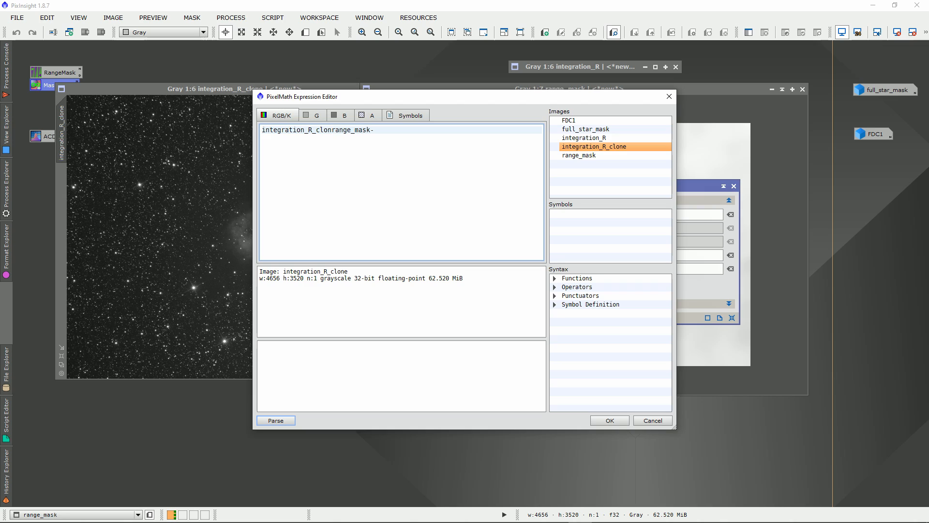
key(BackSpace)
key(BackSpace)
key(BackSpace)
key(BackSpace)
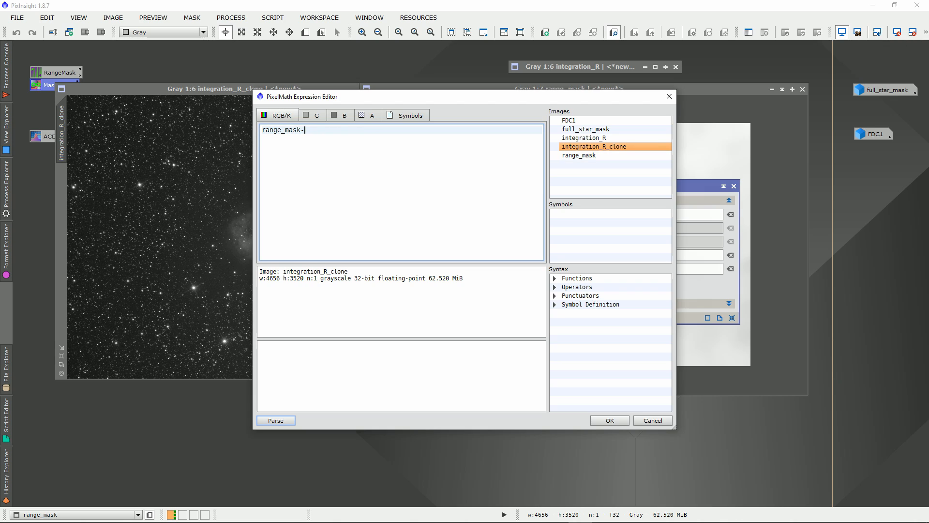
Step: Complete the RGB/K expression as range_mask-integration_R_clone, apply it to the range_mask image and close PixelMath
double_click(594, 146)
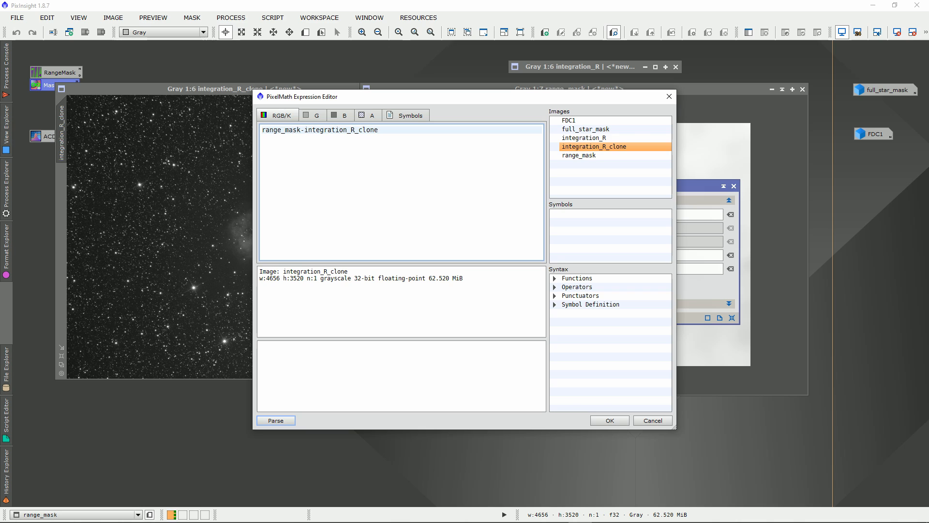
click(610, 420)
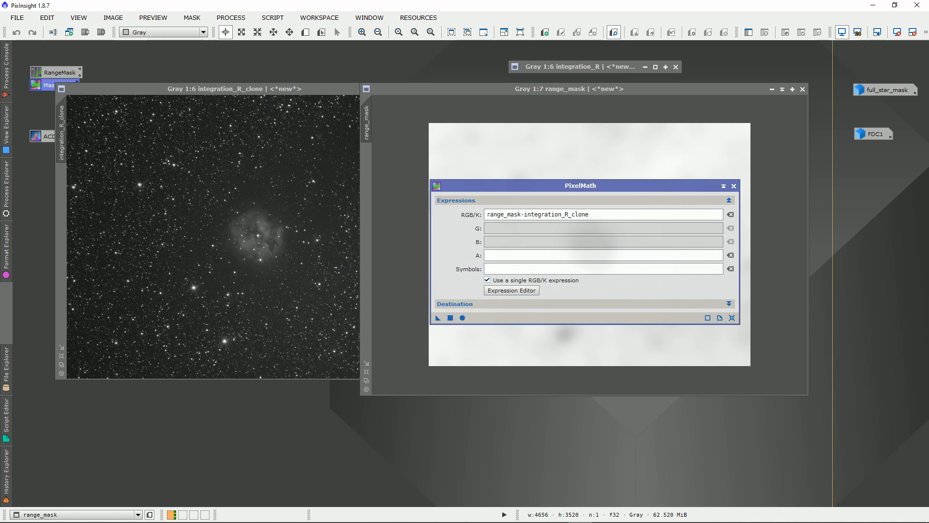
drag(438, 318, 454, 345)
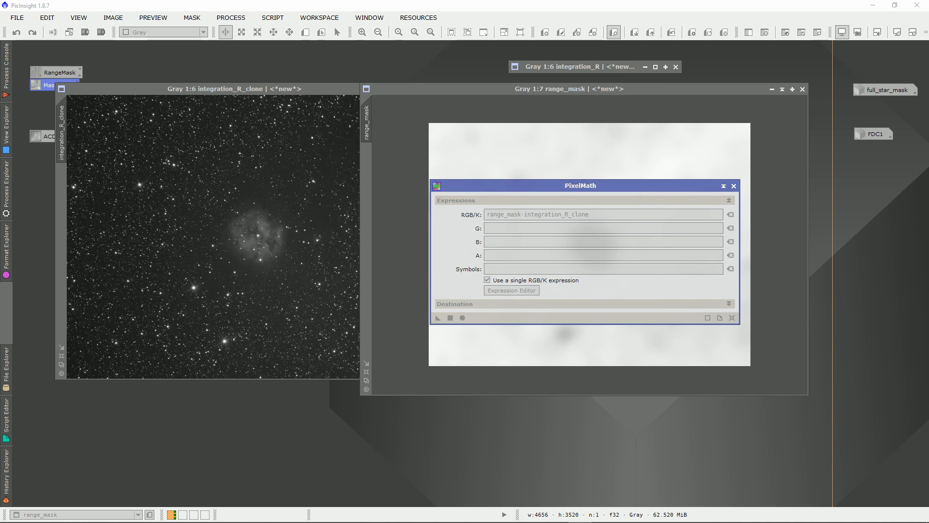
drag(552, 186, 659, 305)
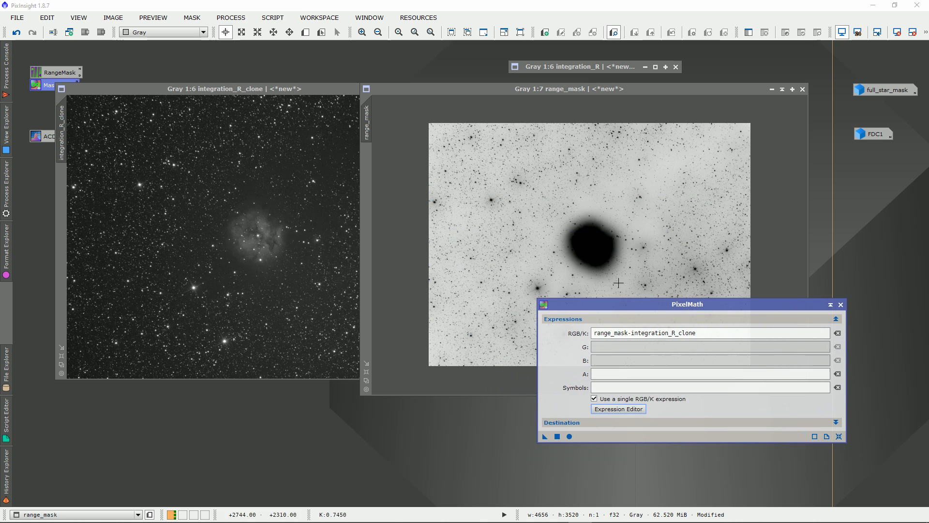
drag(571, 89, 354, 67)
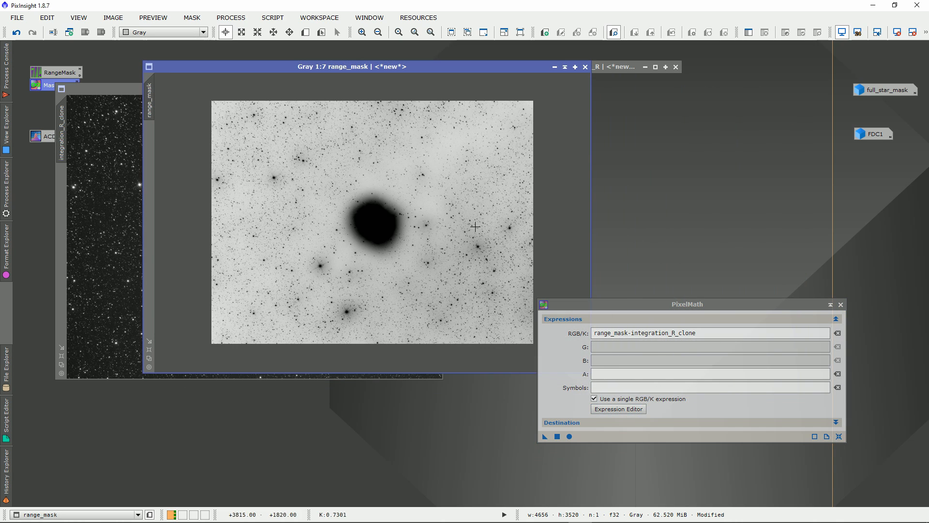
click(840, 305)
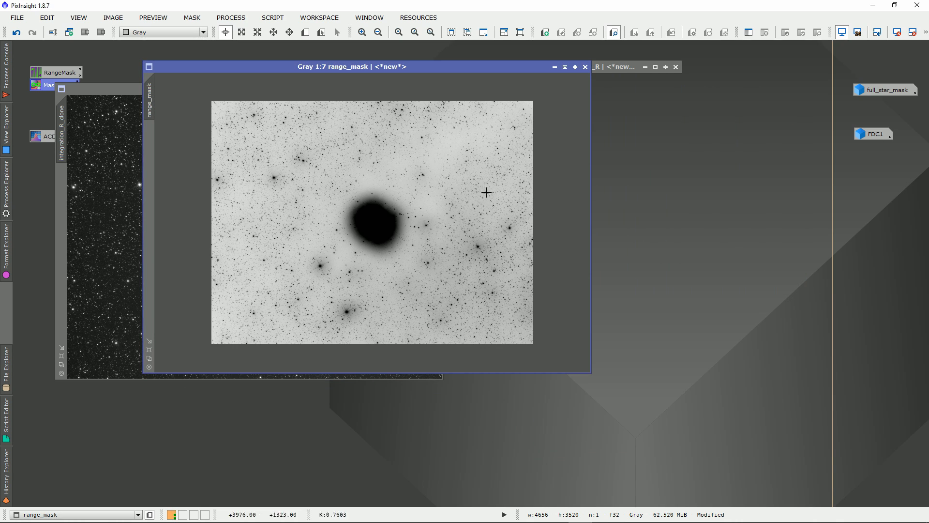
Step: Rearrange the integration_R_clone and range_mask windows, bringing range_mask to the front at 1:5 zoom
click(104, 89)
click(416, 89)
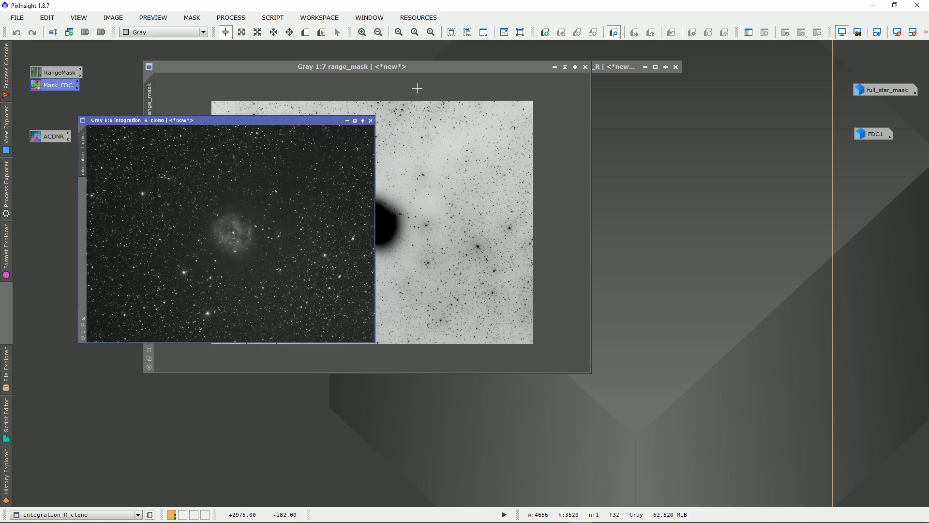
mouse_move(368, 67)
mouse_down()
mouse_move(330, 80)
mouse_move(500, 123)
mouse_up()
drag(271, 230, 355, 67)
drag(431, 123, 174, 66)
scroll(253, 224, up, 2)
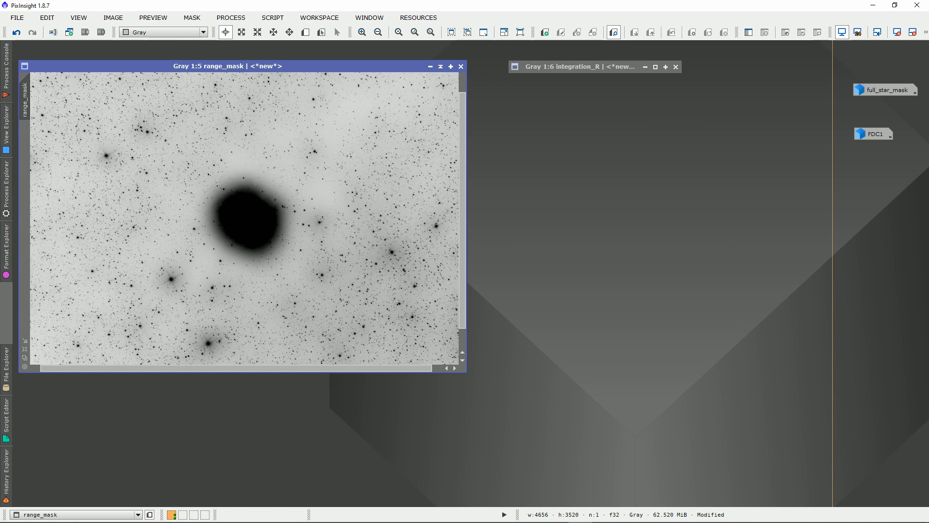
Step: Restore the minimized FDC1 mask and place it beside range_mask, enlarging the range_mask window to show its whole image at 1:5
double_click(872, 134)
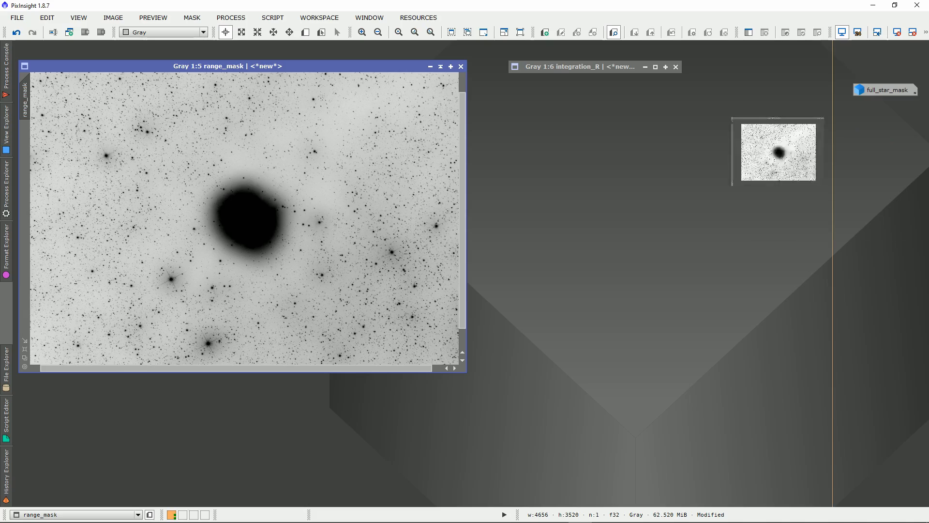
drag(402, 72, 629, 52)
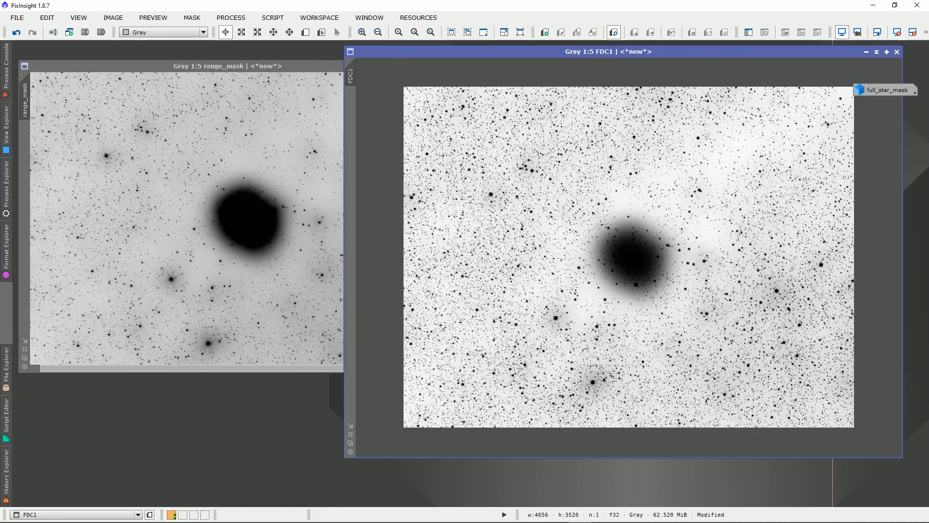
click(319, 67)
drag(468, 374, 520, 450)
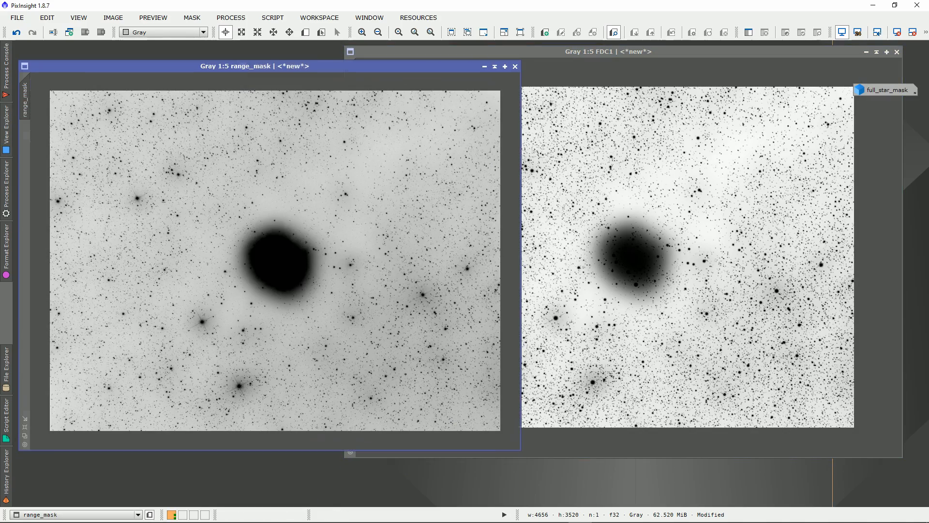
drag(591, 52, 644, 57)
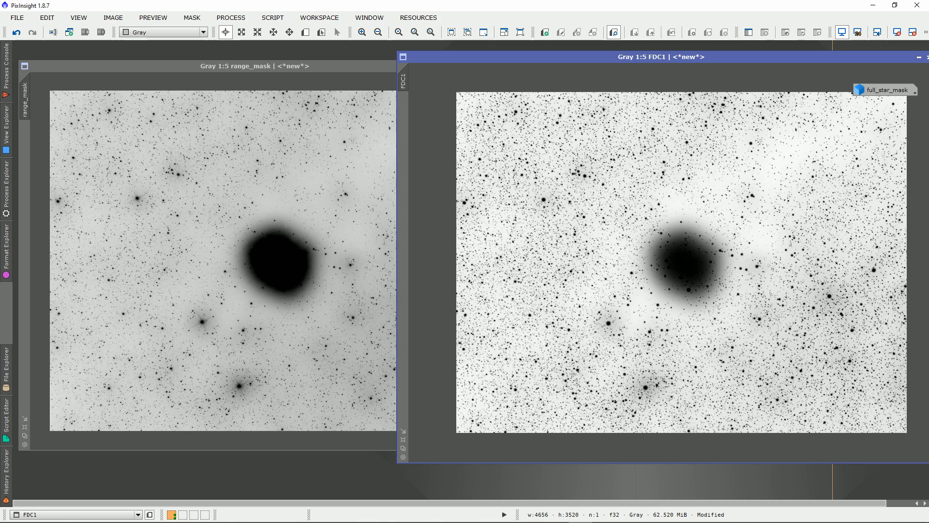
drag(348, 66, 342, 57)
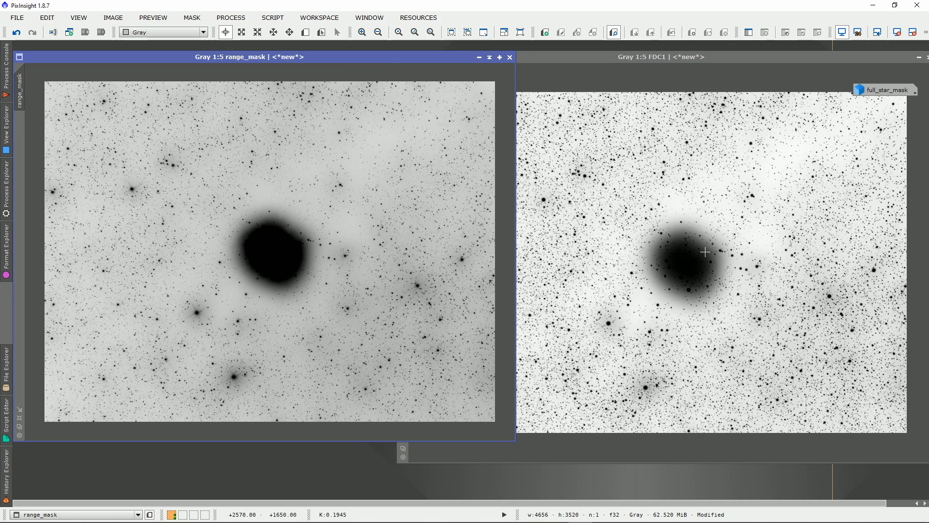
drag(324, 57, 405, 66)
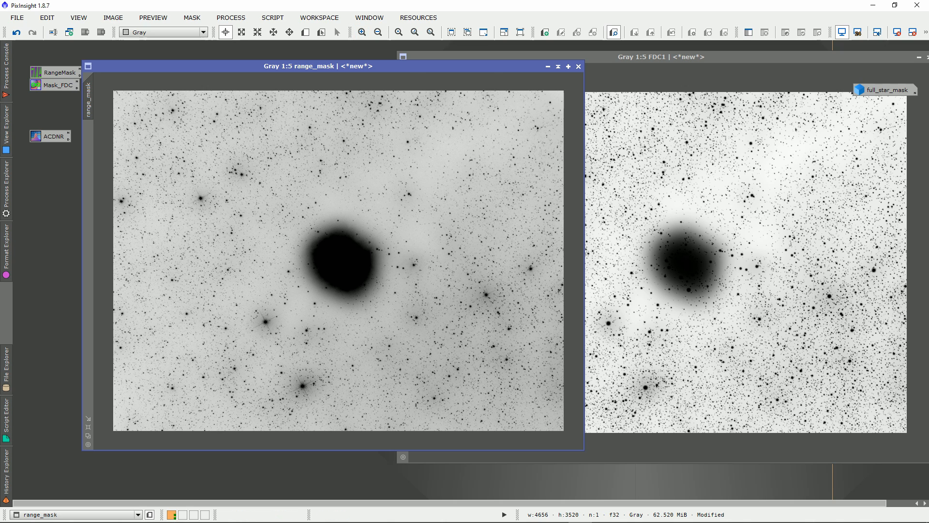
drag(426, 66, 423, 58)
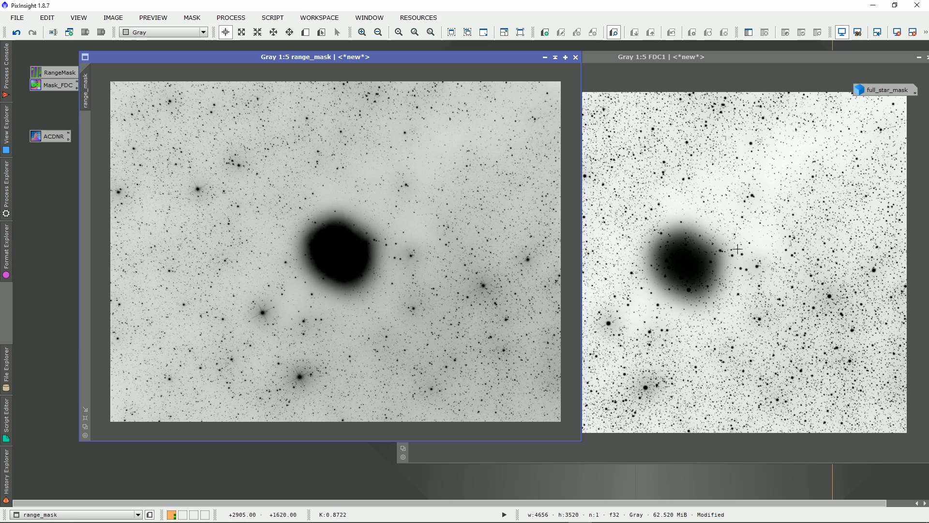
drag(124, 57, 141, 57)
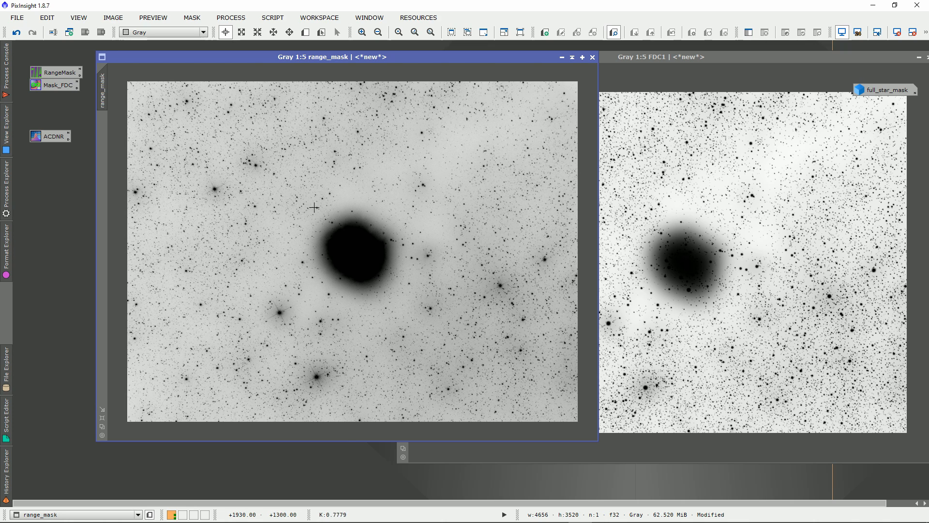
drag(435, 57, 365, 57)
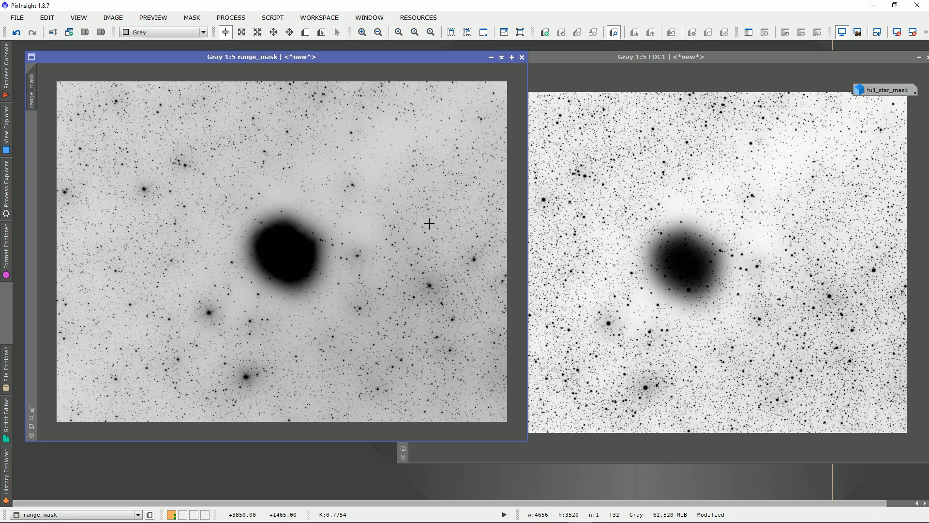
drag(411, 57, 464, 66)
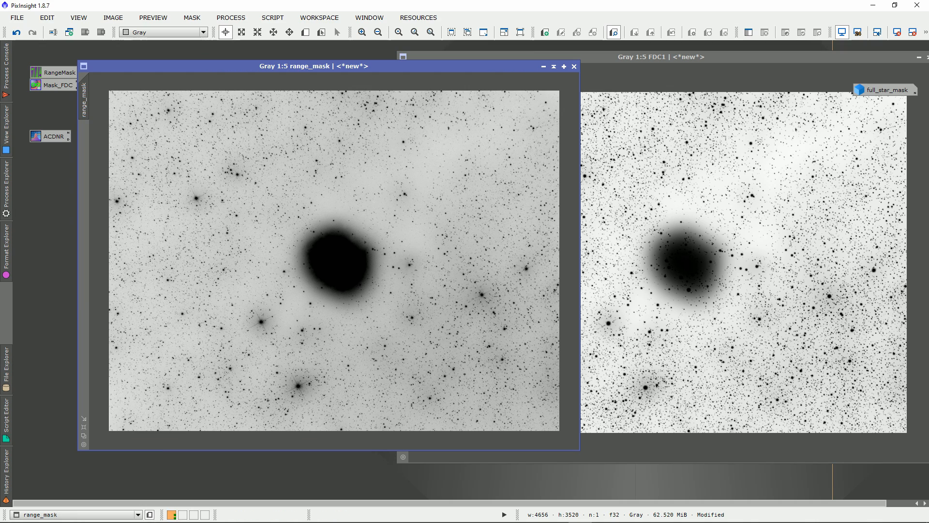